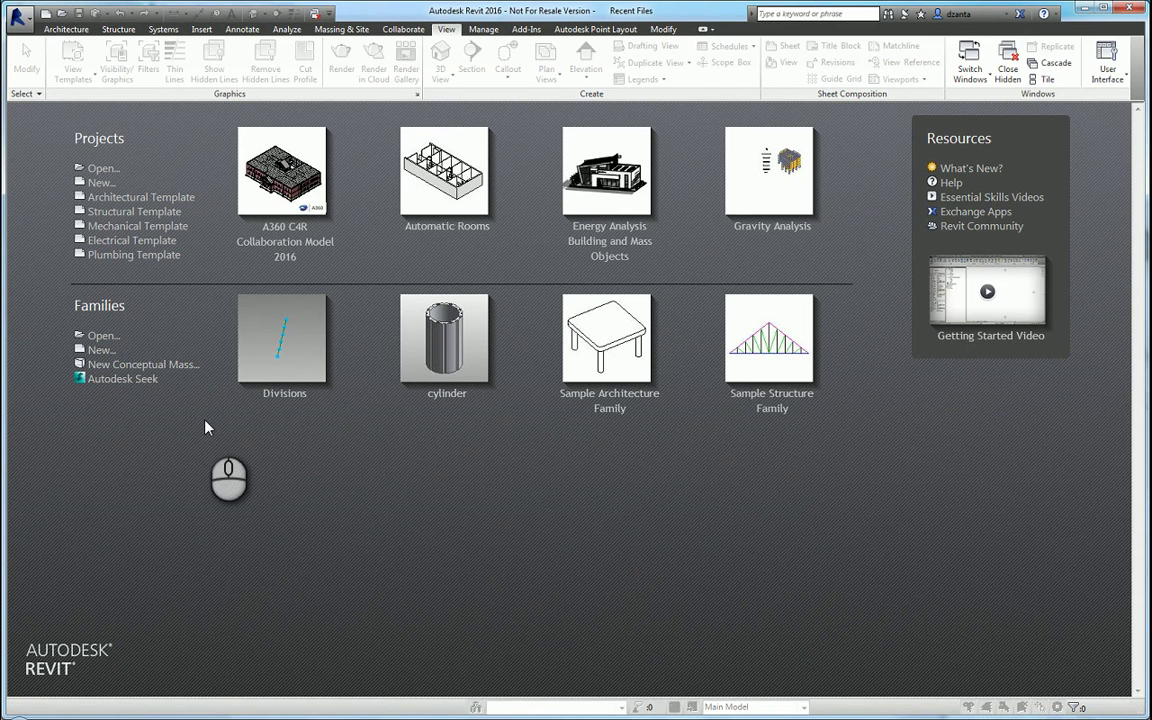
Create a new family from the Generic Model.rft template
{"action": "left_click", "coordinate": [103, 351]}
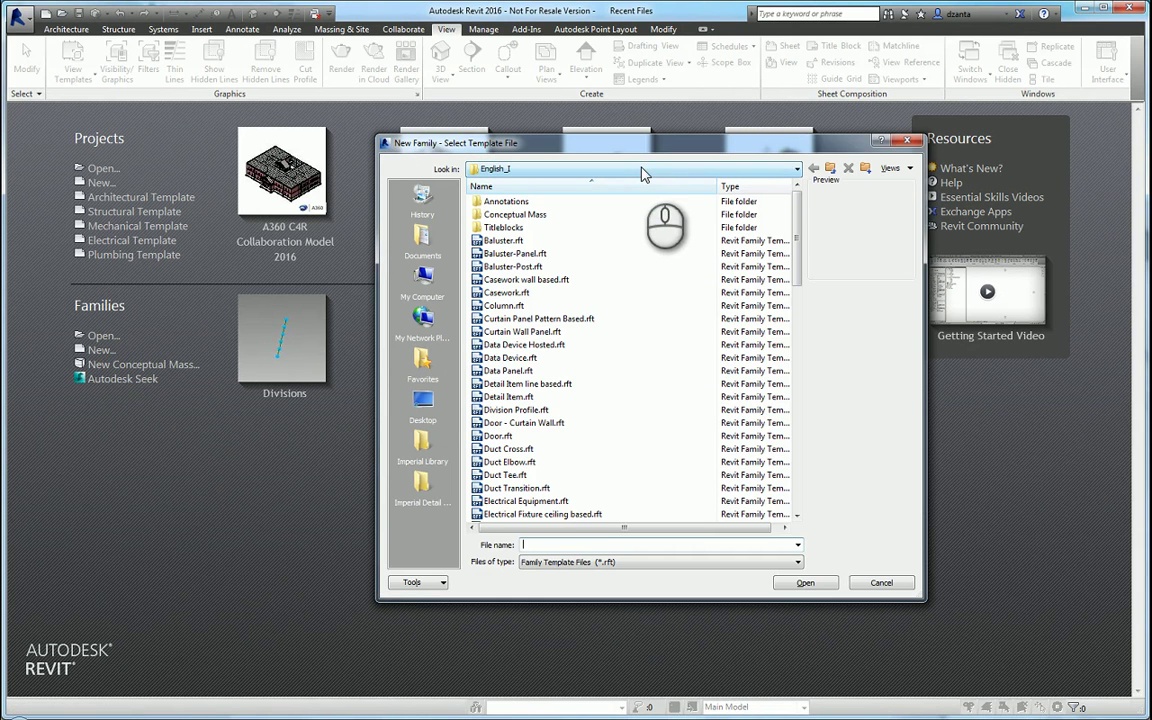
{"action": "left_click_drag", "start_coordinate": [643, 150], "coordinate": [570, 157]}
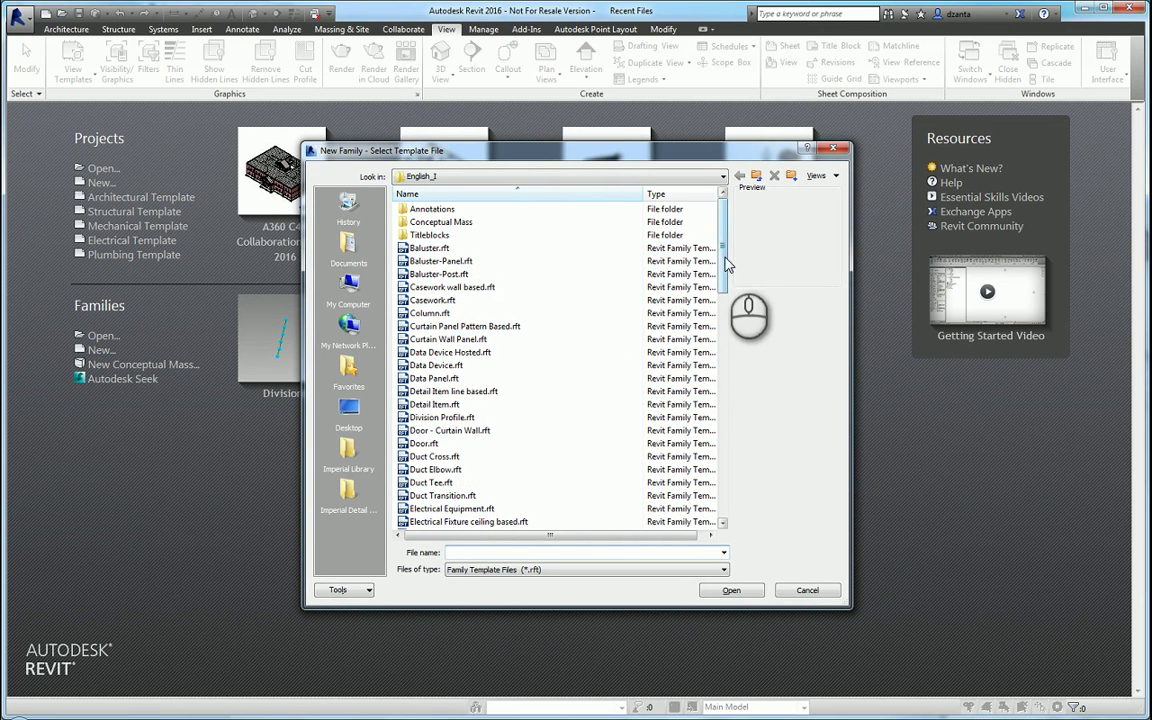
{"action": "left_click_drag", "start_coordinate": [724, 258], "coordinate": [722, 358]}
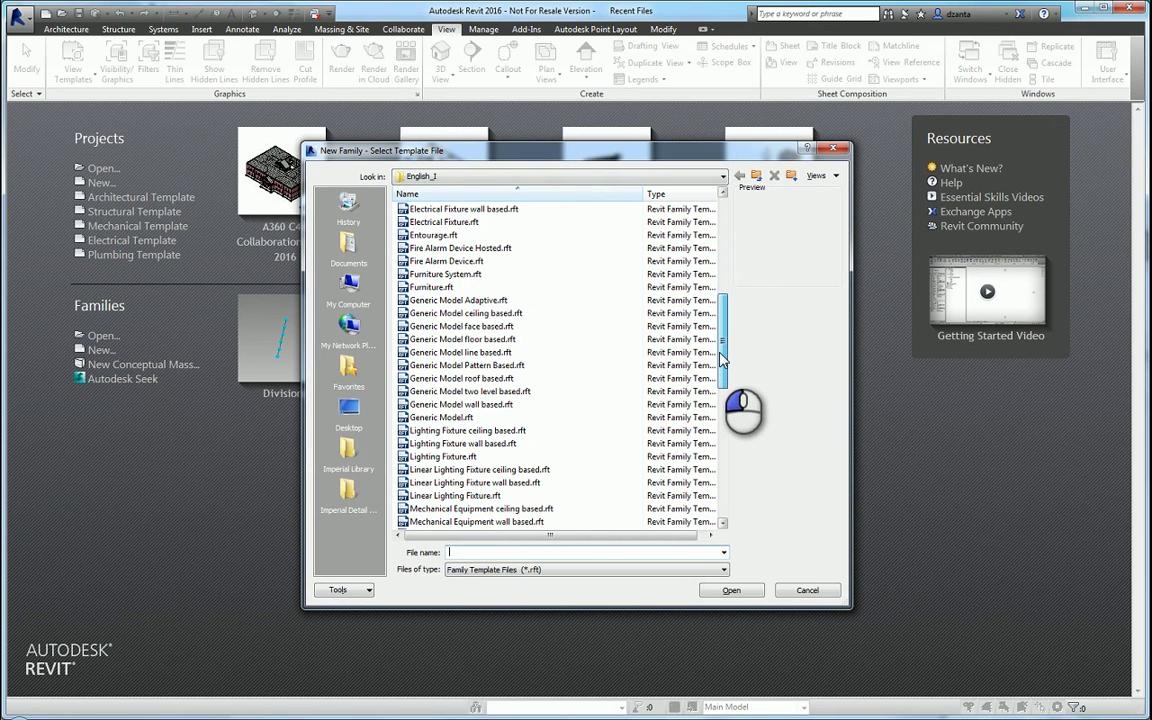
{"action": "left_click", "coordinate": [516, 420]}
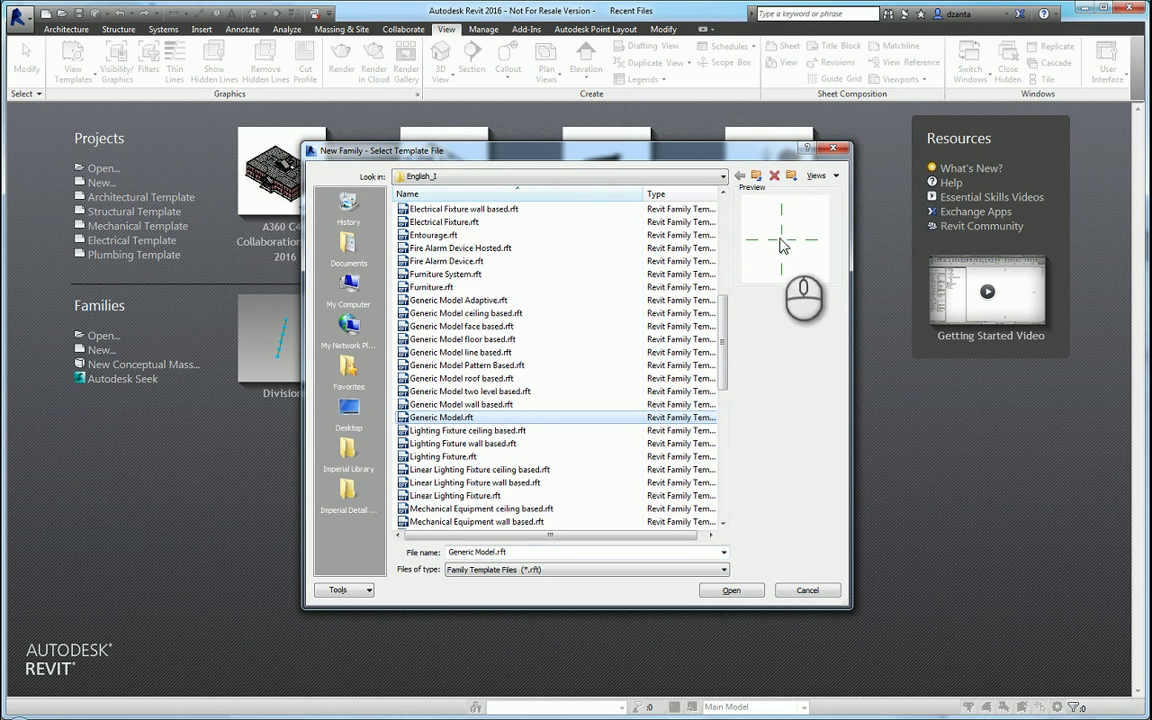
{"action": "left_click", "coordinate": [728, 590]}
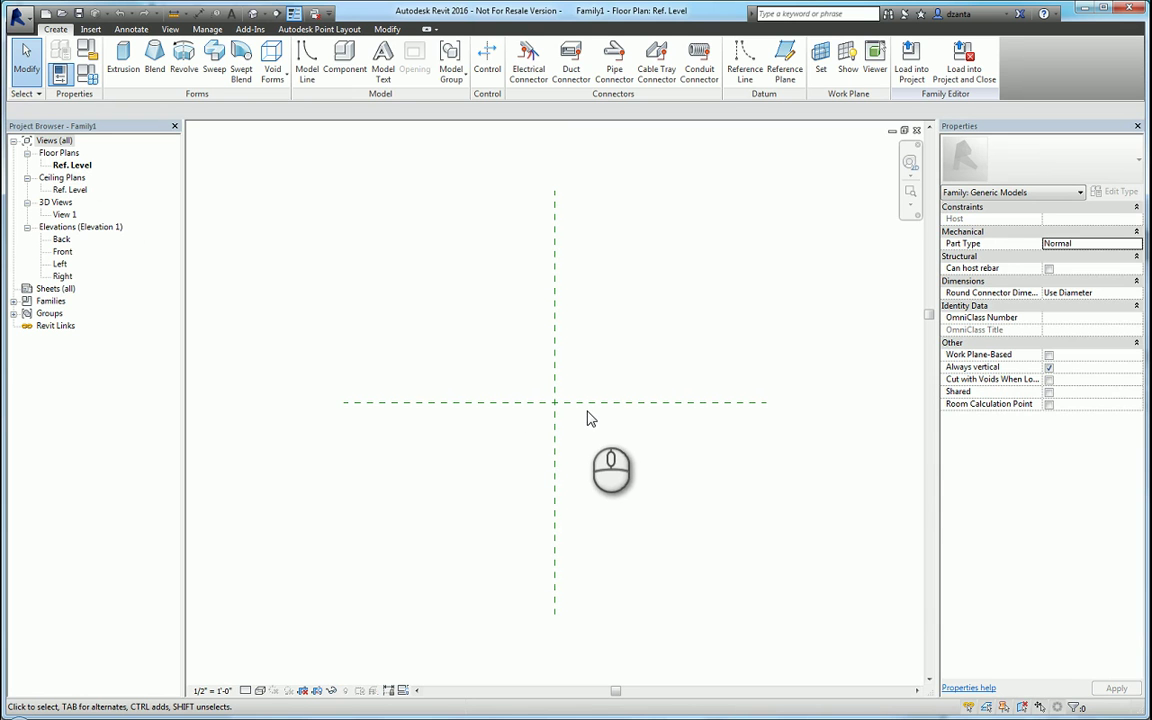
{"action": "left_click", "coordinate": [614, 405]}
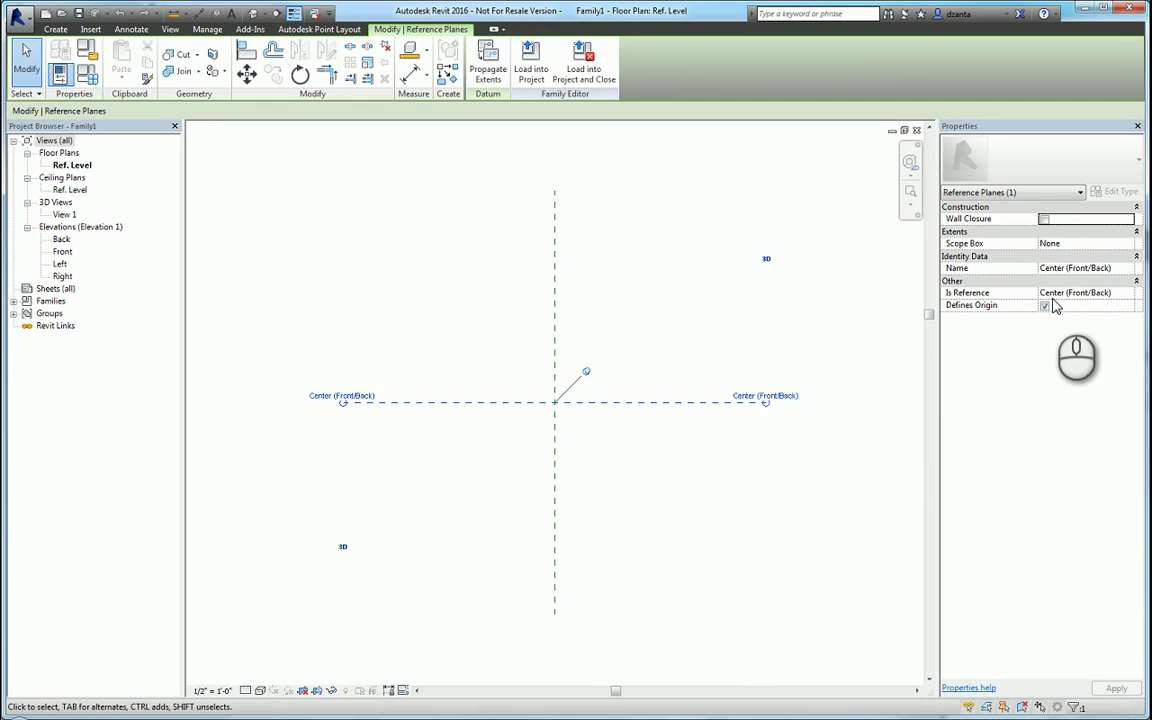
{"action": "left_click", "coordinate": [640, 318]}
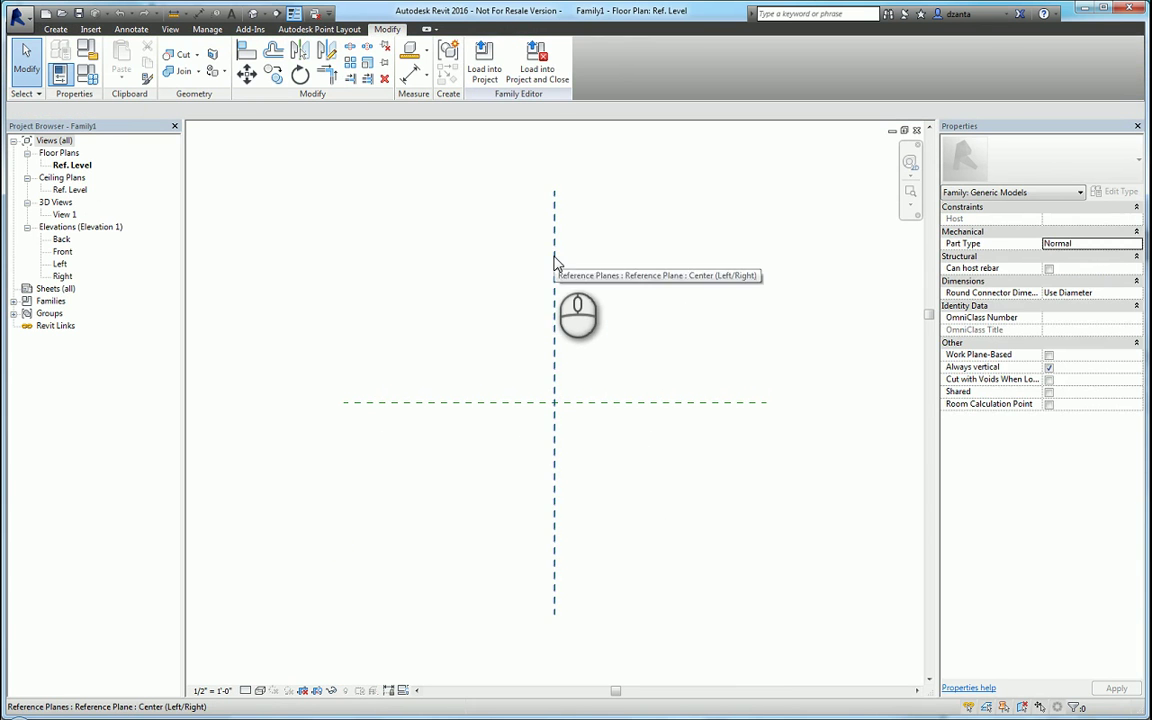
{"action": "left_click", "coordinate": [553, 256]}
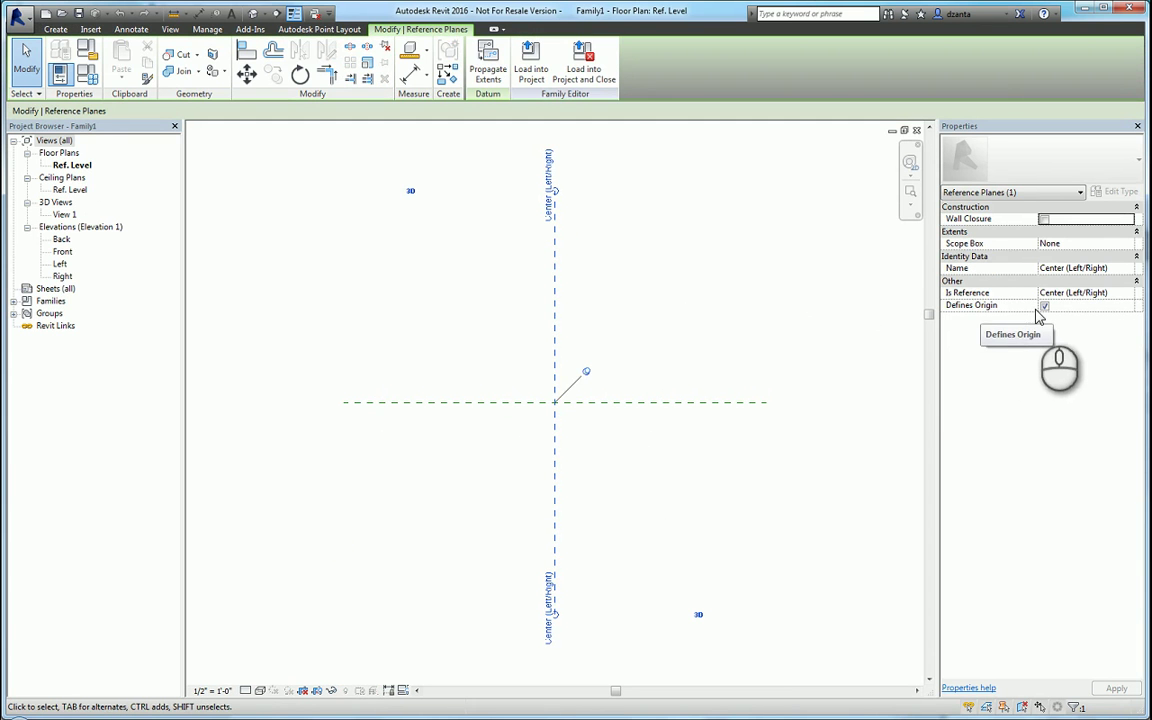
{"action": "left_click", "coordinate": [717, 316]}
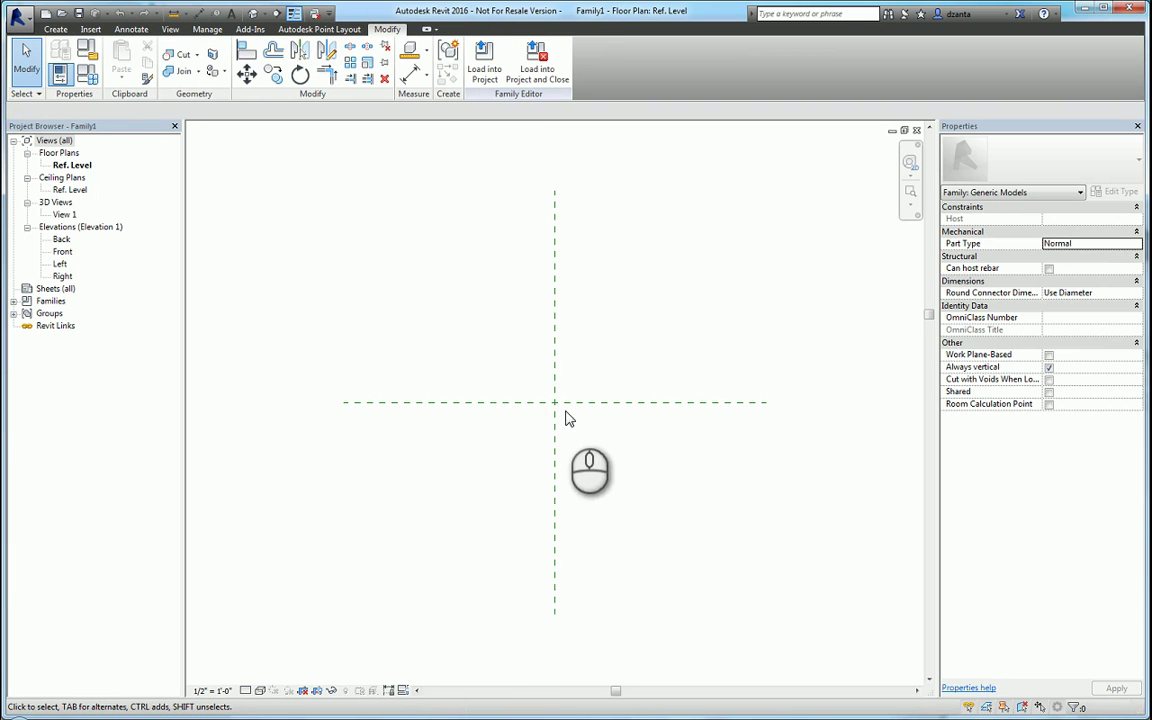
{"action": "left_click", "coordinate": [420, 283]}
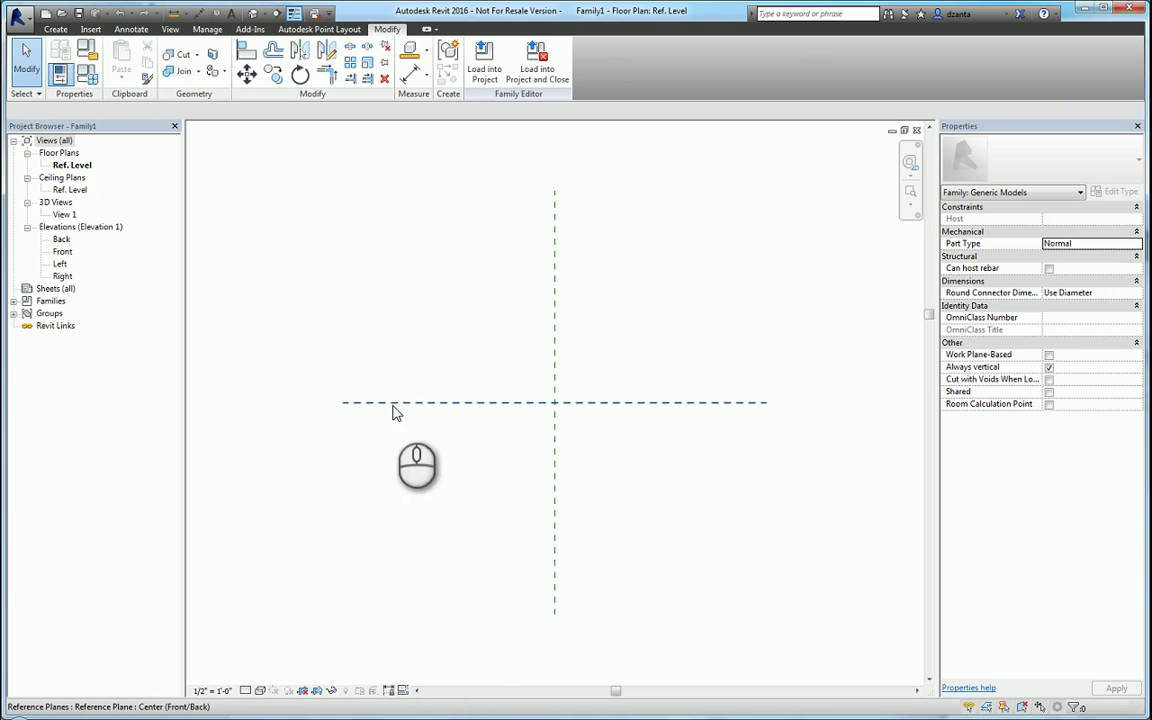
{"action": "left_click", "coordinate": [359, 405]}
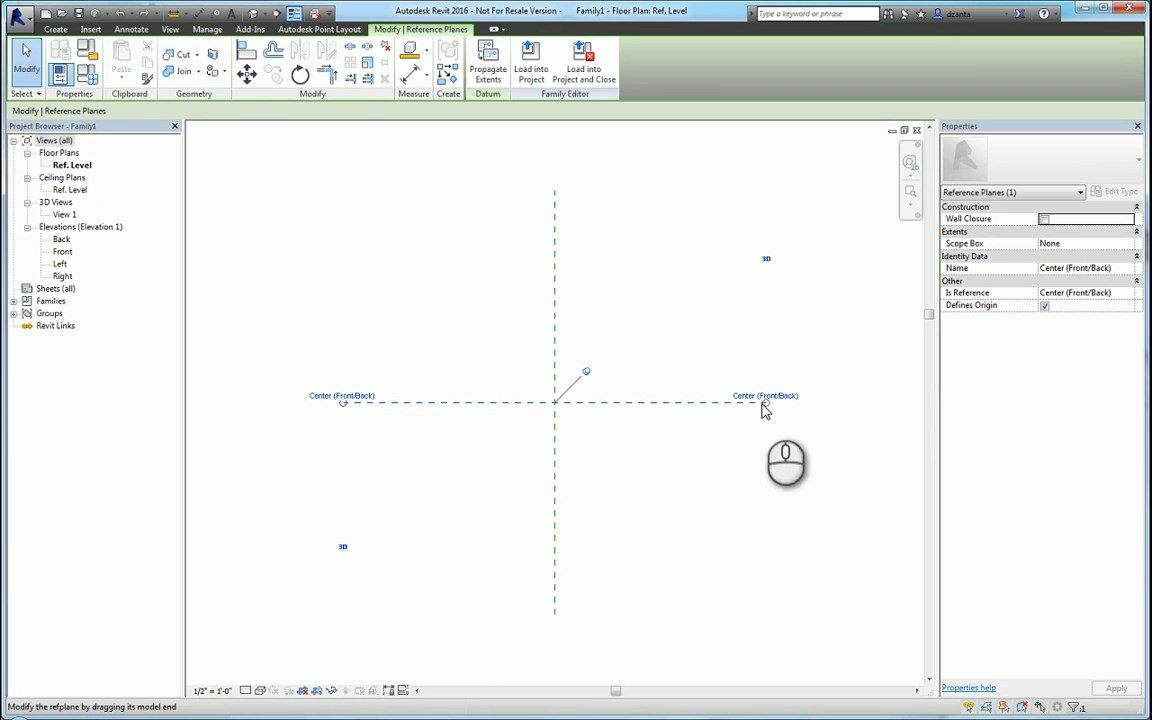
{"action": "left_click", "coordinate": [620, 301]}
{"action": "left_click", "coordinate": [556, 245]}
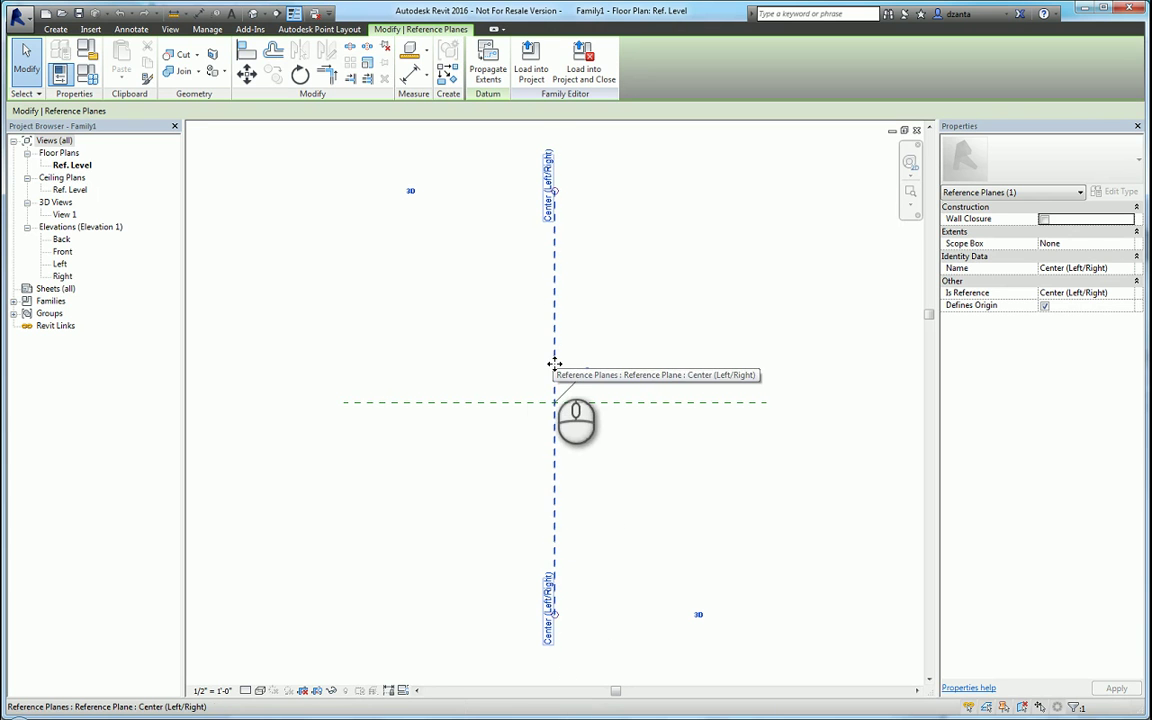
{"action": "left_click", "coordinate": [519, 350]}
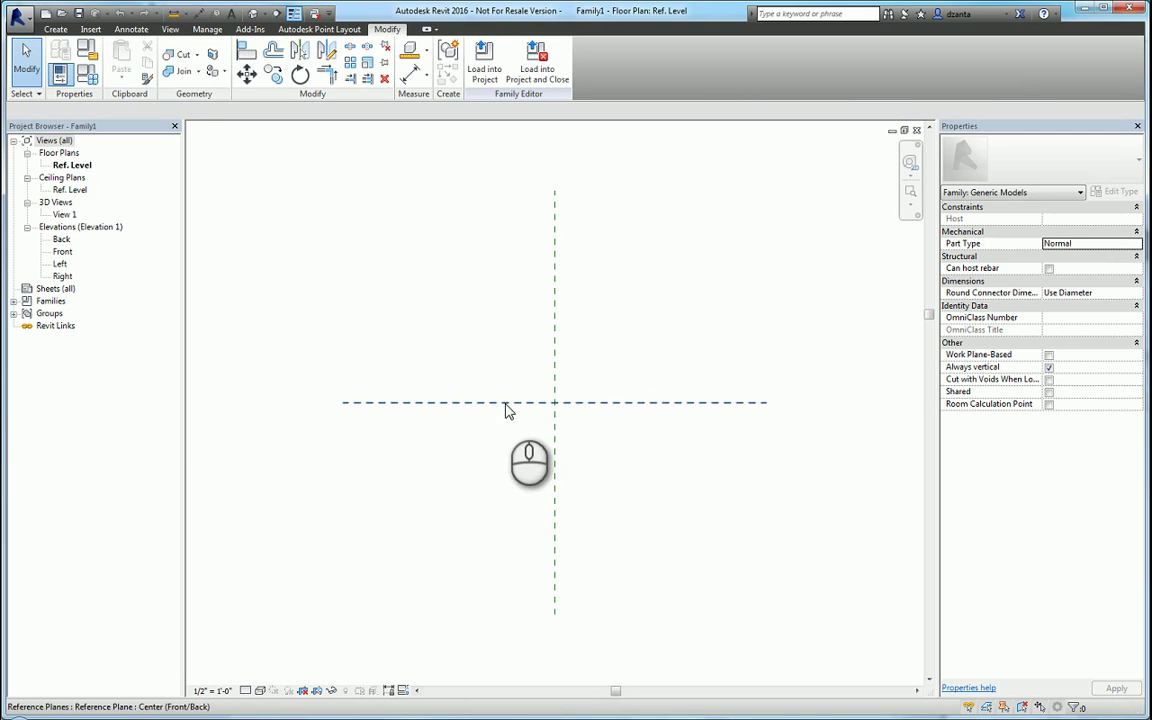
{"action": "scroll", "coordinate": [575, 445], "scroll_direction": "down", "scroll_amount": 6}
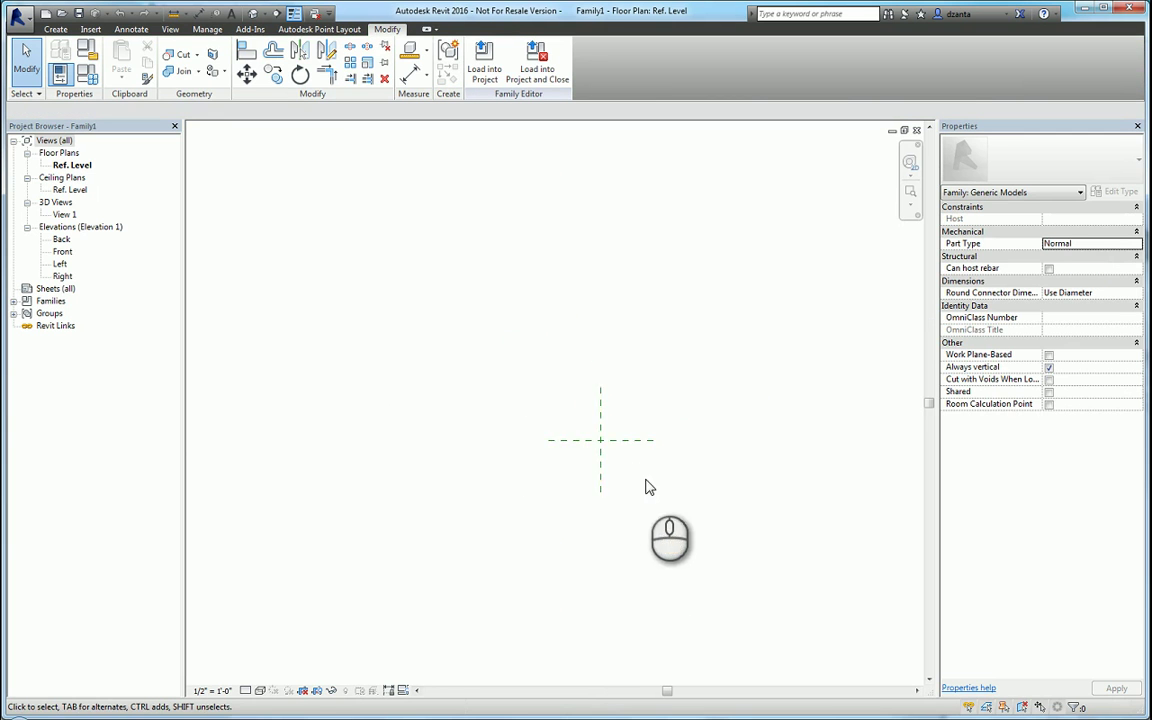
{"action": "middle_click_drag", "start_coordinate": [648, 486], "coordinate": [550, 406]}
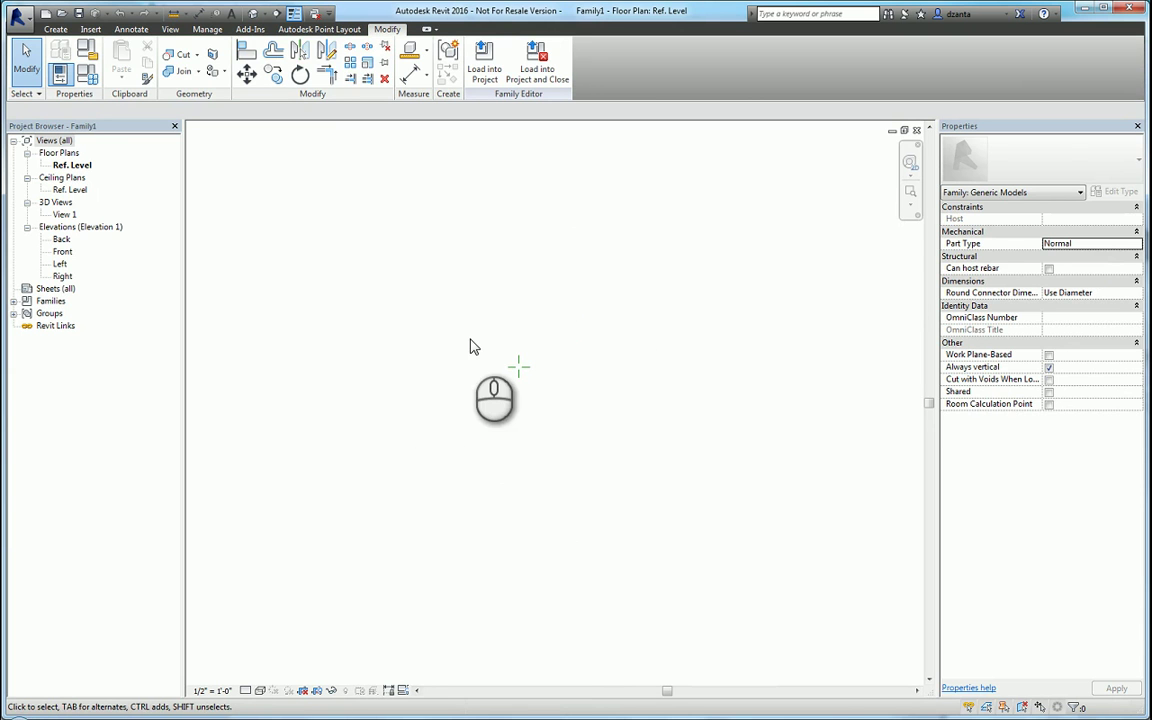
{"action": "scroll", "coordinate": [508, 368], "scroll_direction": "up", "scroll_amount": 2}
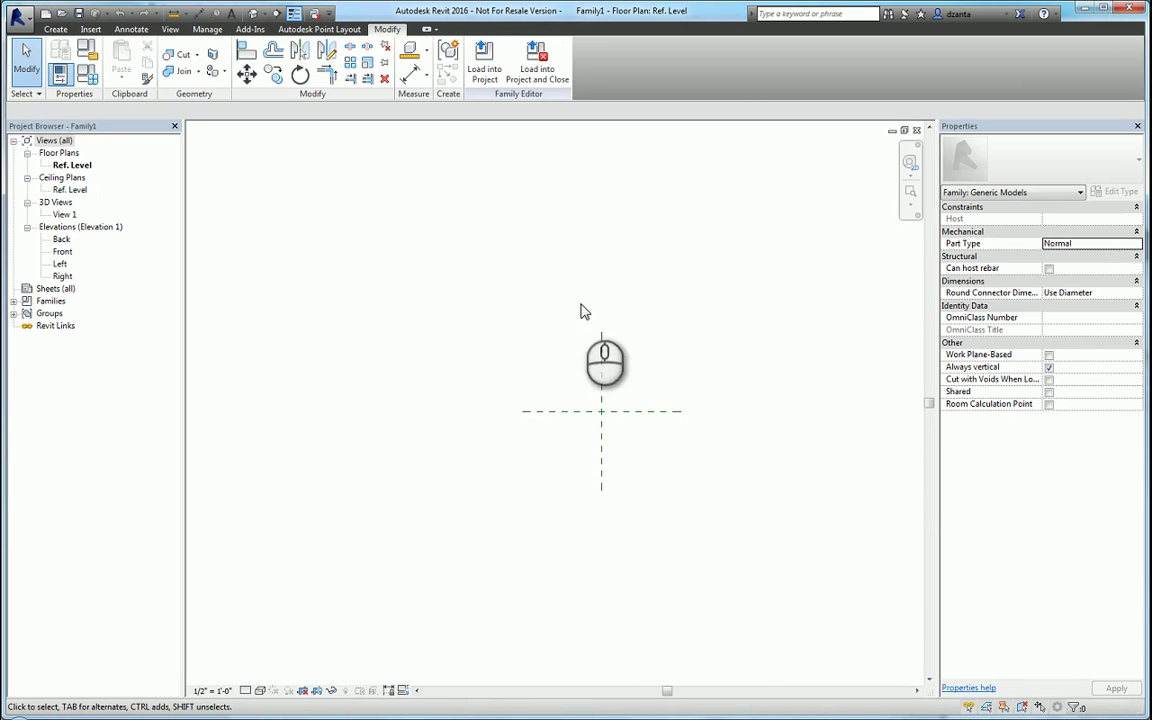
{"action": "middle_click_drag", "start_coordinate": [581, 311], "coordinate": [558, 345]}
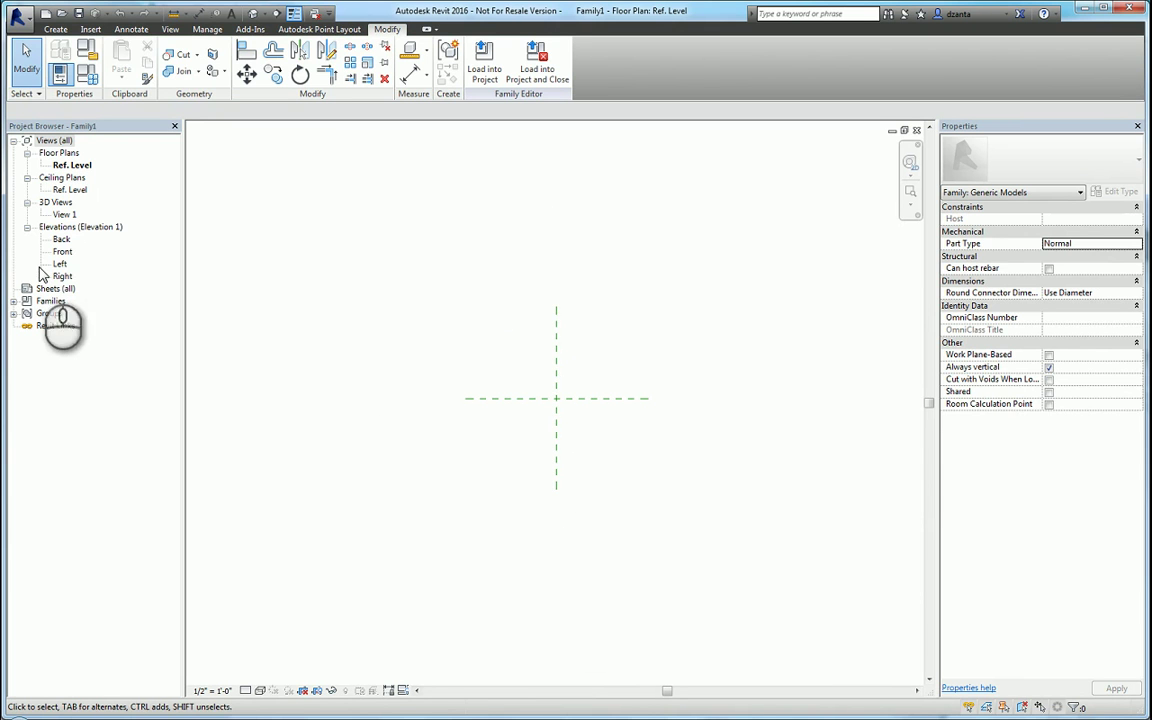
{"action": "left_click", "coordinate": [307, 306]}
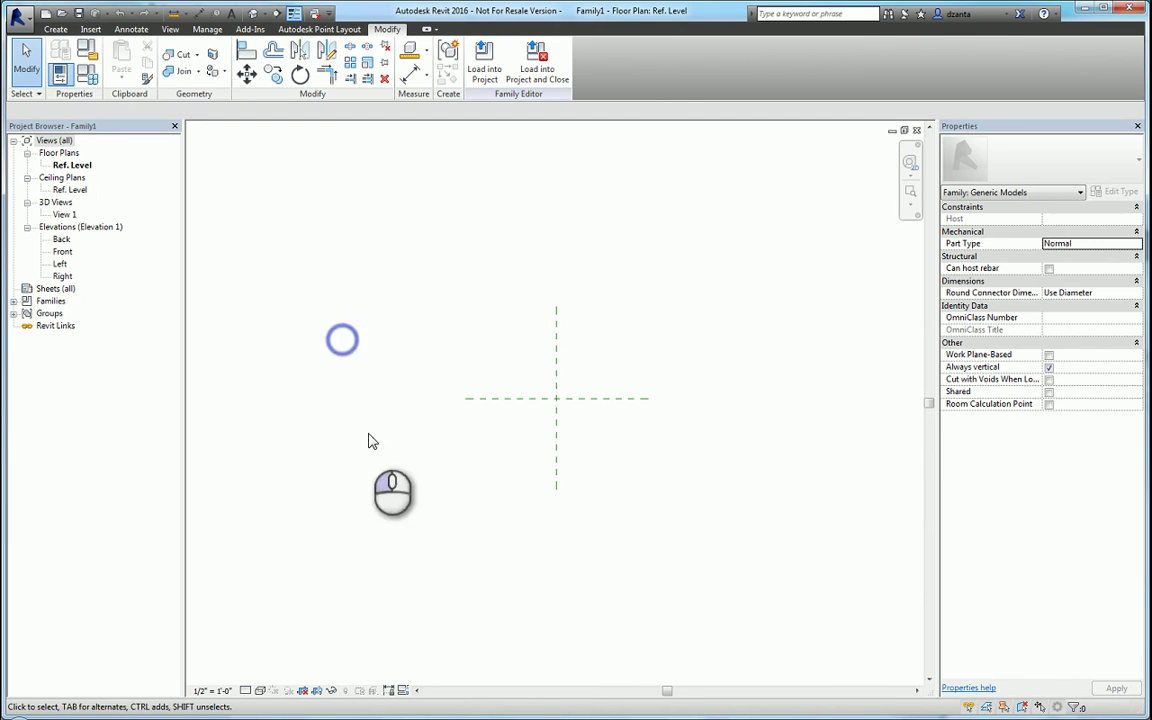
{"action": "key", "text": "v"}
{"action": "key", "text": "v"}
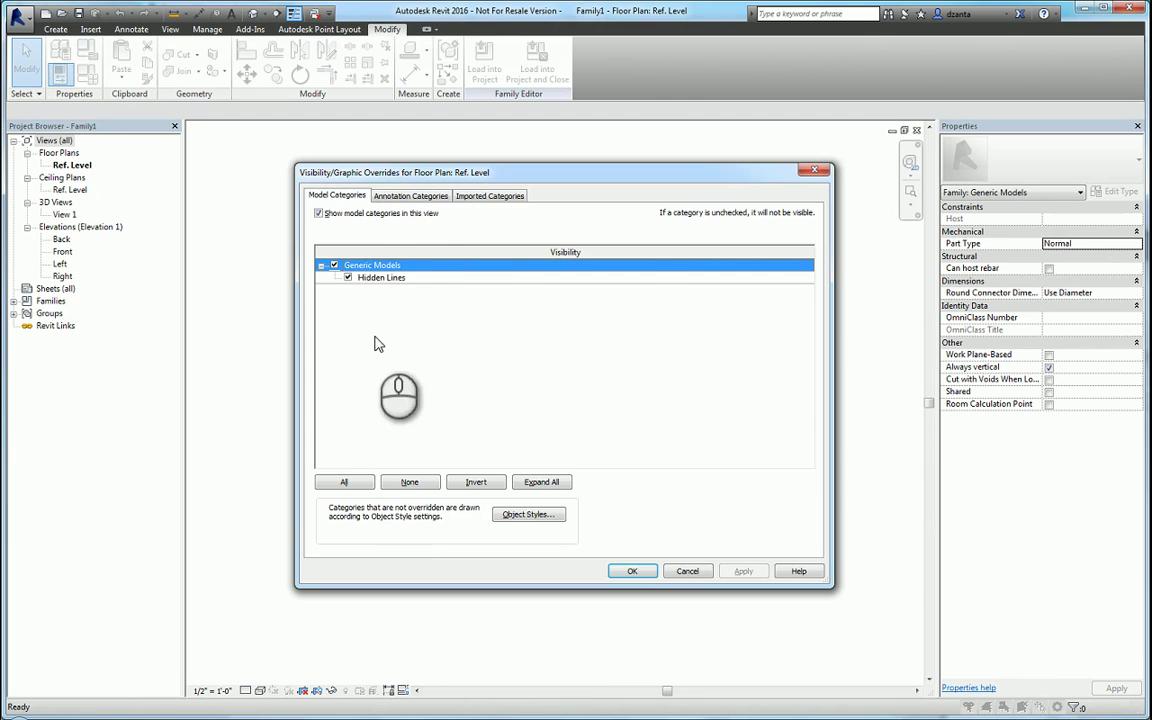
{"action": "left_click", "coordinate": [409, 197]}
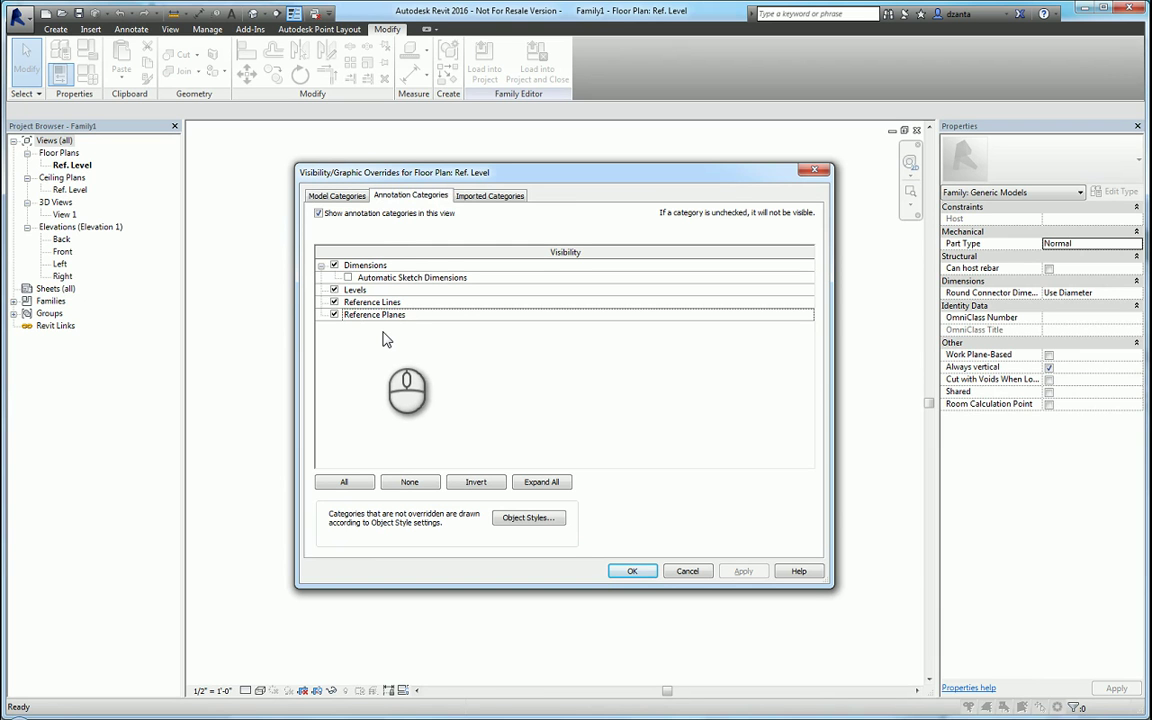
{"action": "left_click", "coordinate": [686, 571]}
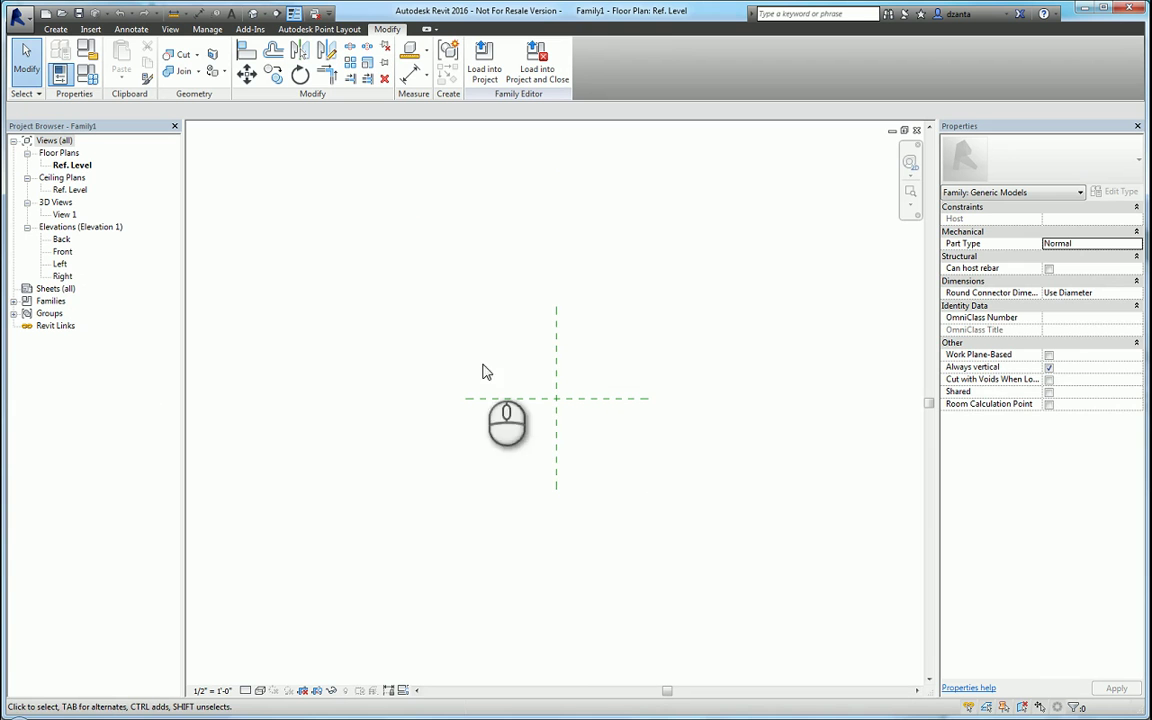
{"action": "double_click", "coordinate": [63, 252]}
{"action": "left_click", "coordinate": [607, 456]}
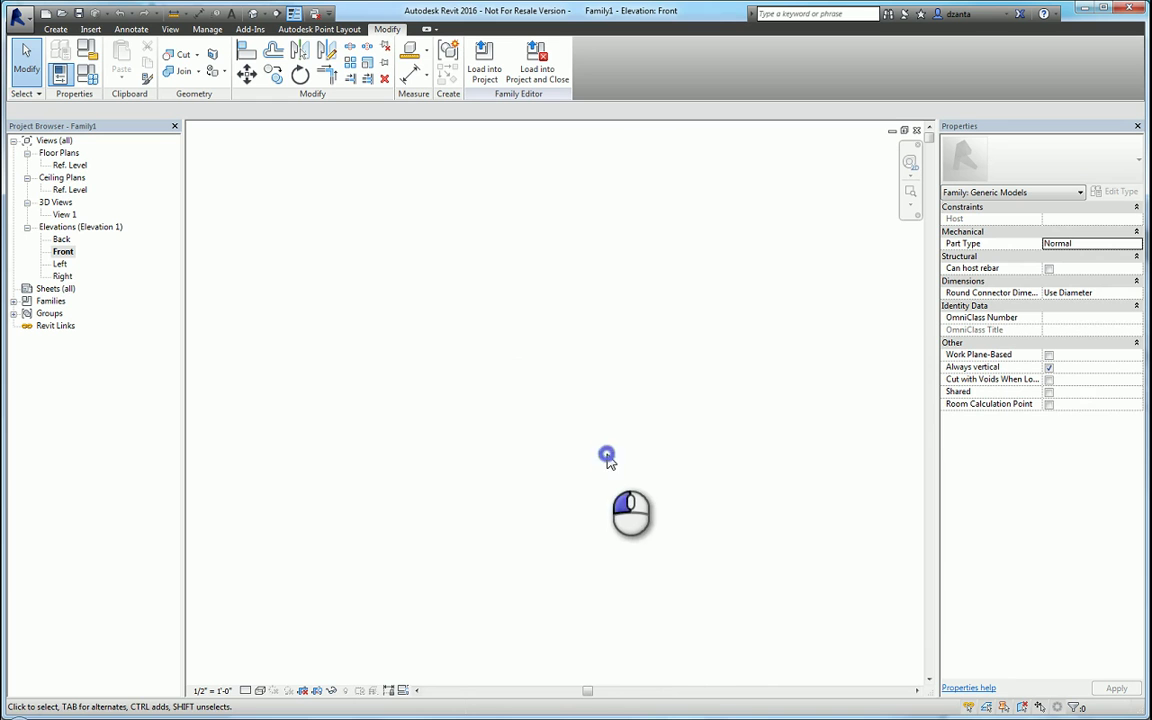
{"action": "middle_click", "coordinate": [607, 456]}
{"action": "scroll", "coordinate": [610, 456], "scroll_direction": "down", "scroll_amount": 3}
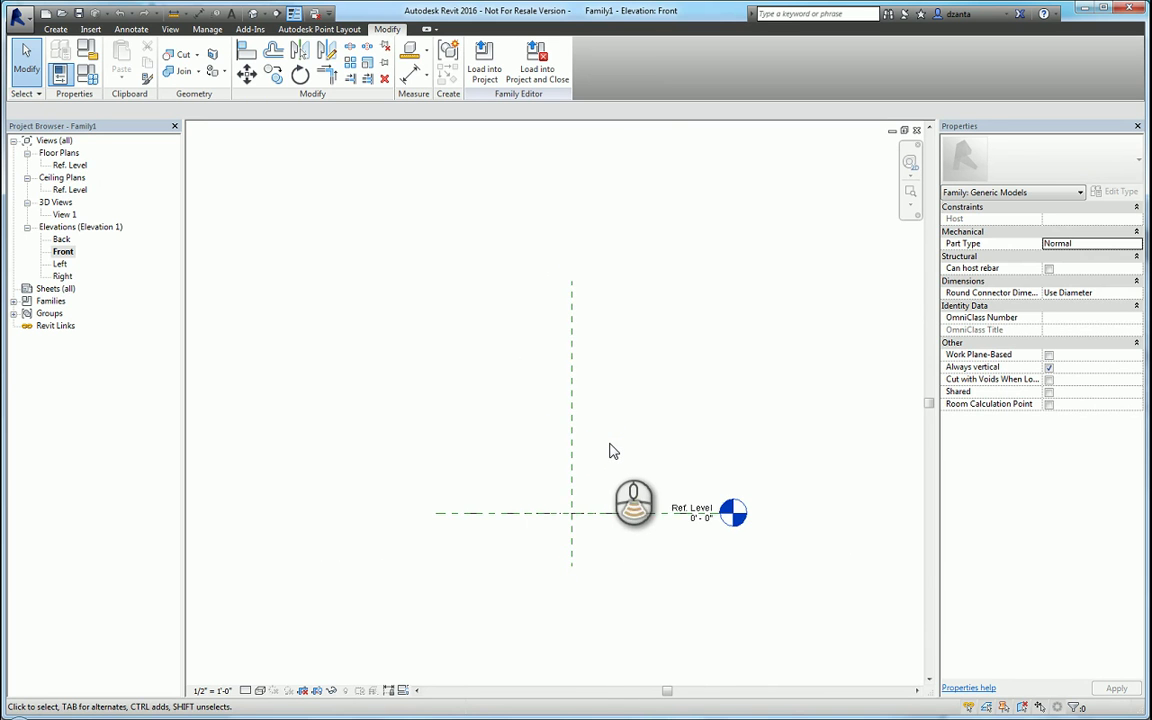
{"action": "middle_click_drag", "start_coordinate": [610, 436], "coordinate": [567, 419]}
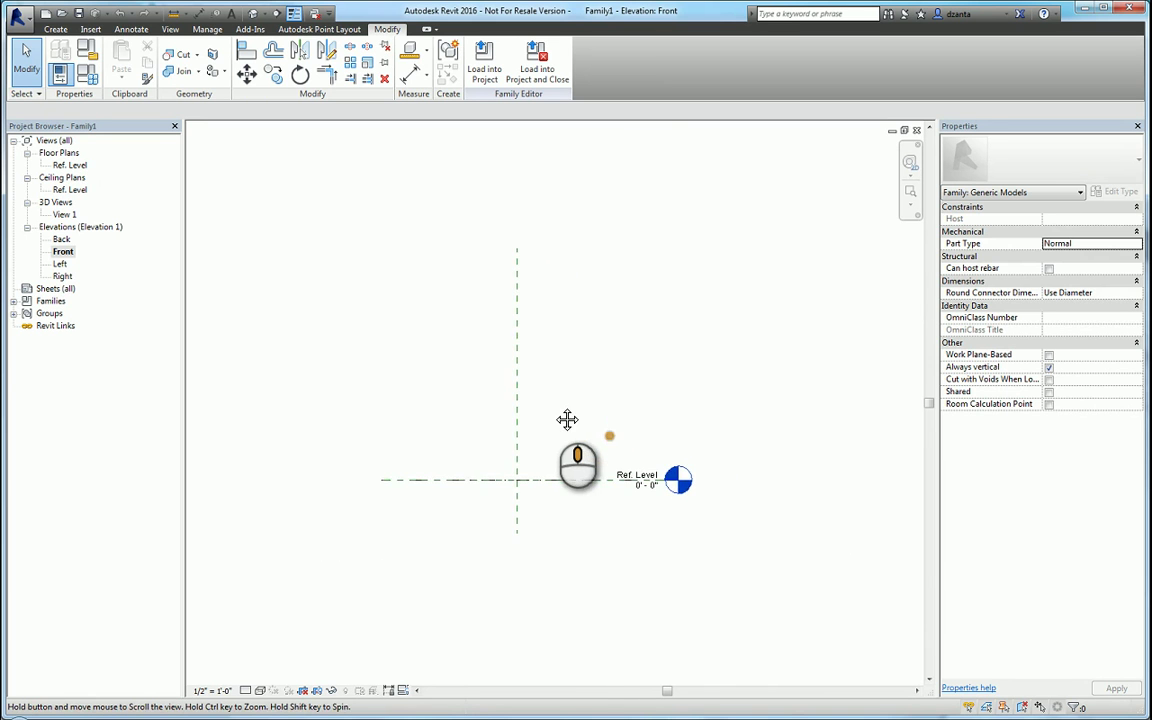
{"action": "left_click", "coordinate": [517, 405]}
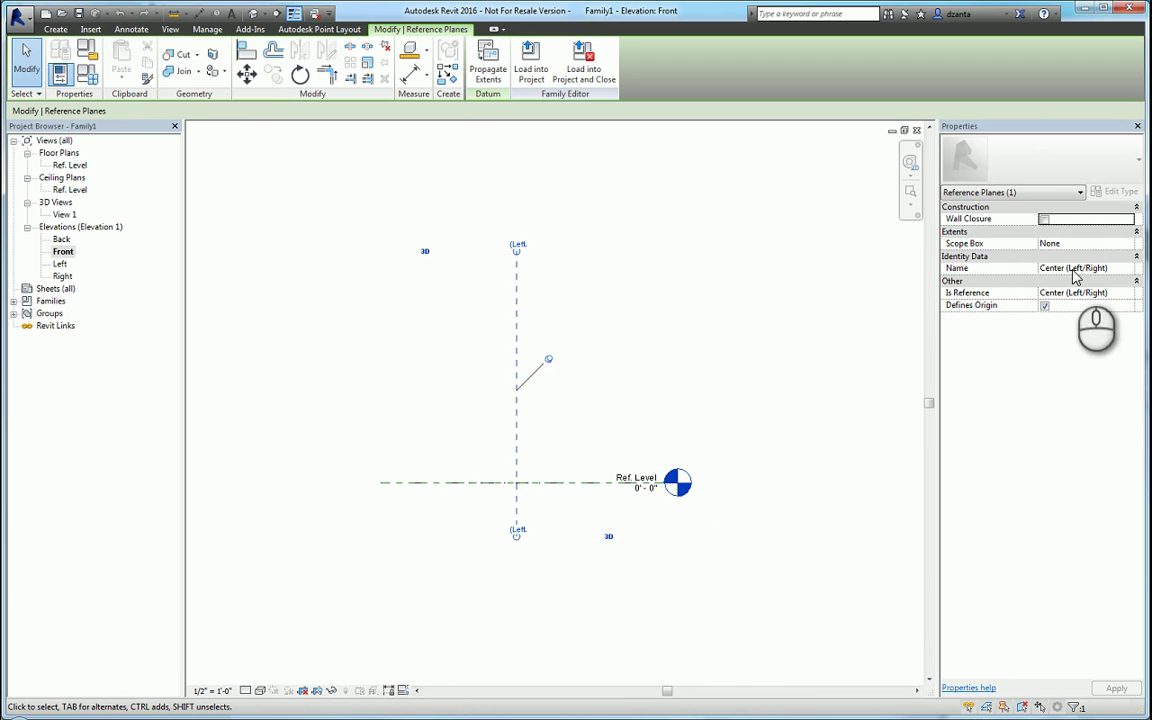
{"action": "left_click", "coordinate": [653, 278]}
{"action": "double_click", "coordinate": [70, 165]}
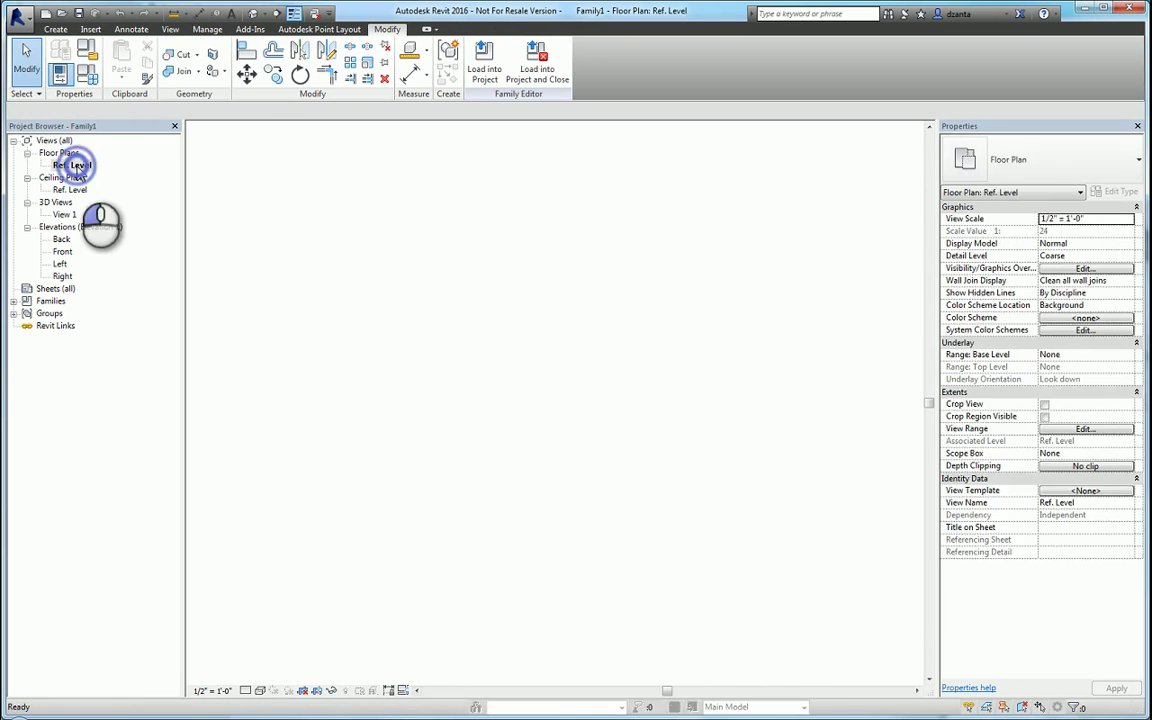
{"action": "left_click", "coordinate": [557, 325]}
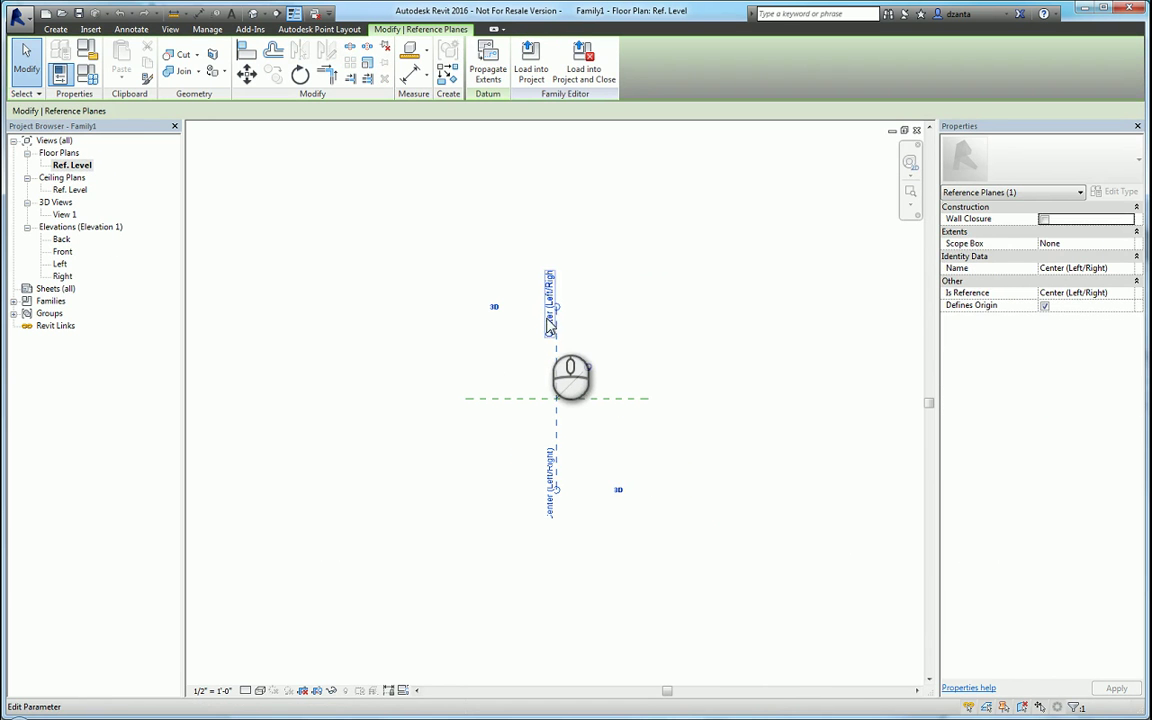
{"action": "left_click", "coordinate": [679, 300]}
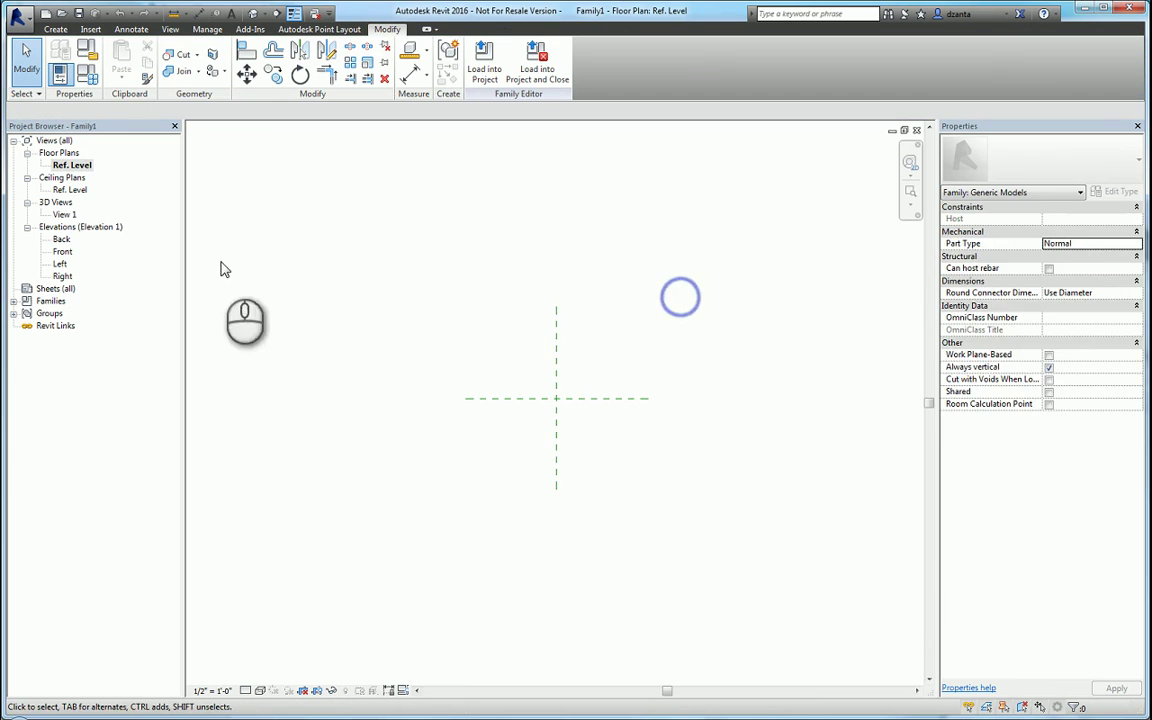
In the Front elevation, stretch the Ref. Level line out to the right
{"action": "double_click", "coordinate": [62, 251]}
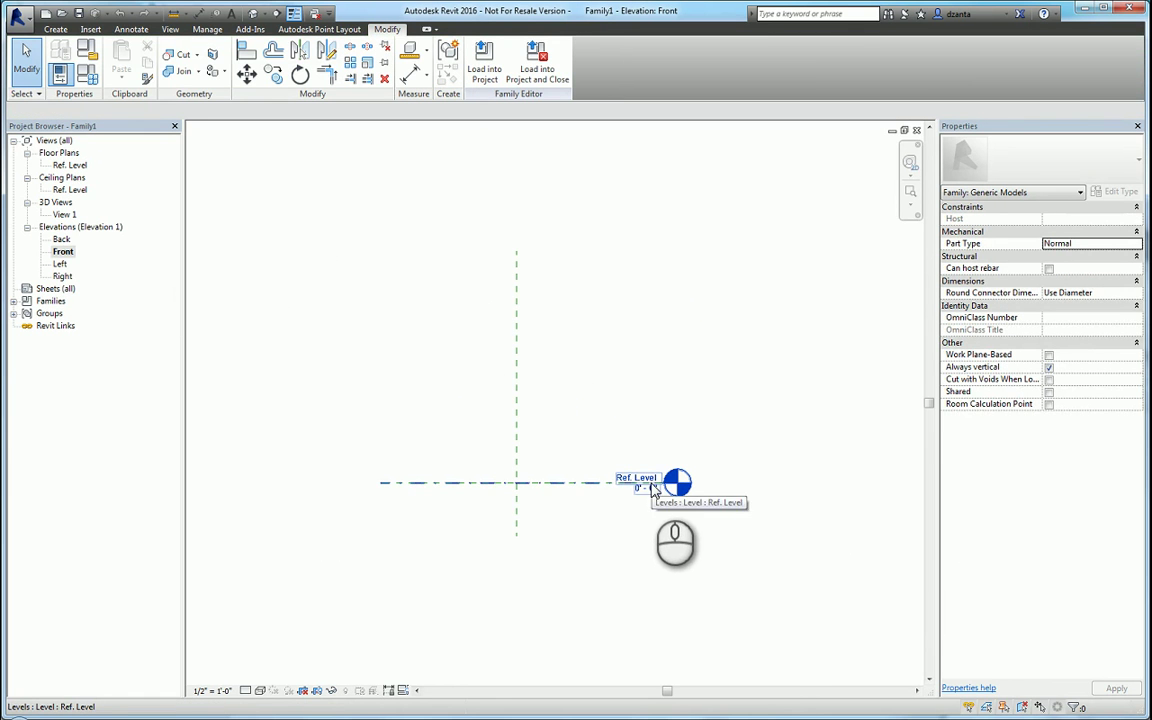
{"action": "left_click", "coordinate": [652, 487]}
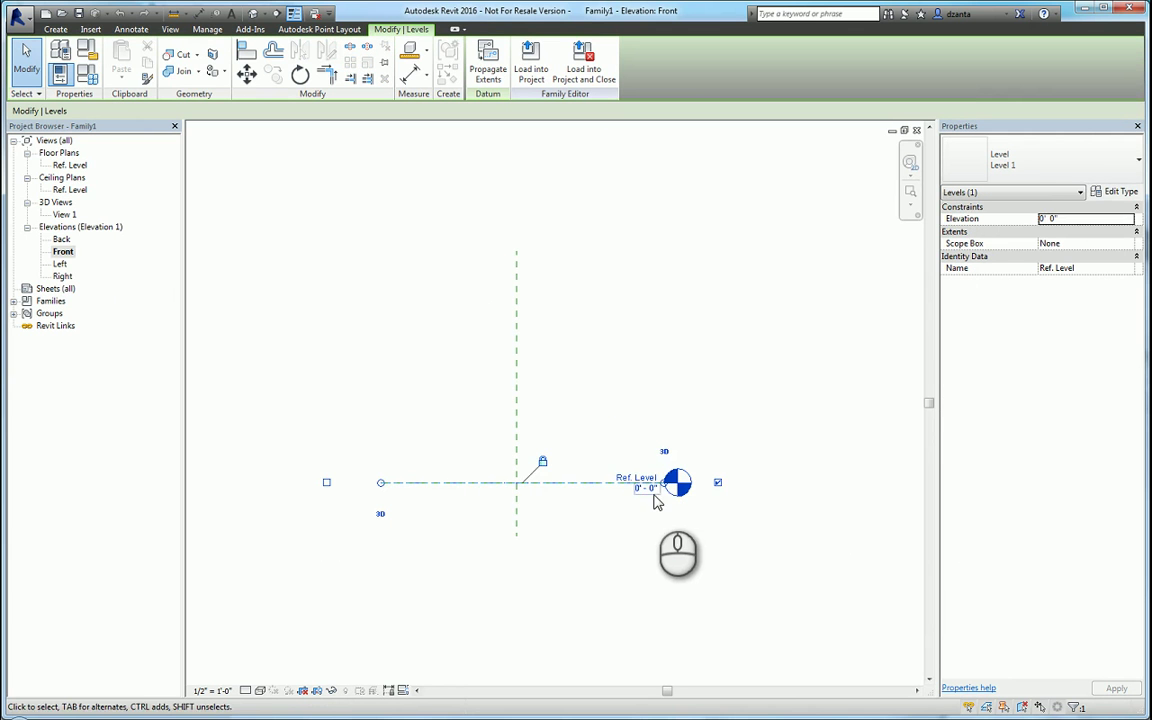
{"action": "scroll", "coordinate": [655, 520], "scroll_direction": "down", "scroll_amount": 2}
{"action": "middle_click_drag", "start_coordinate": [653, 524], "coordinate": [604, 544]}
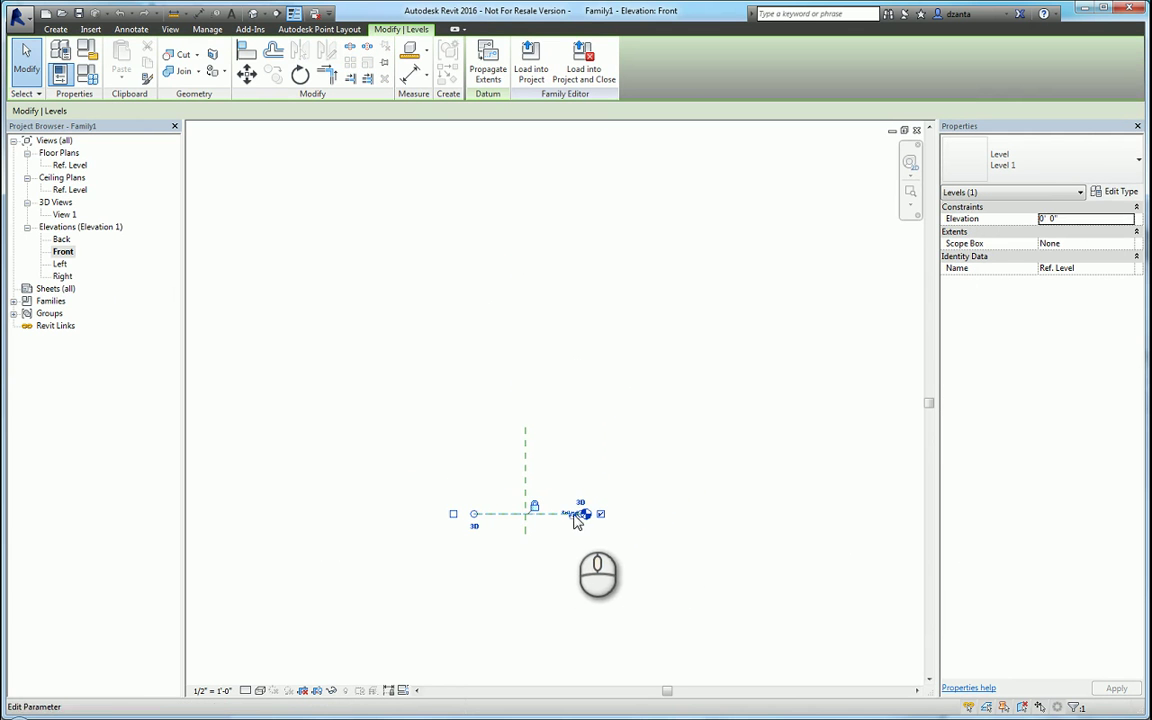
{"action": "left_click_drag", "start_coordinate": [580, 514], "coordinate": [848, 513]}
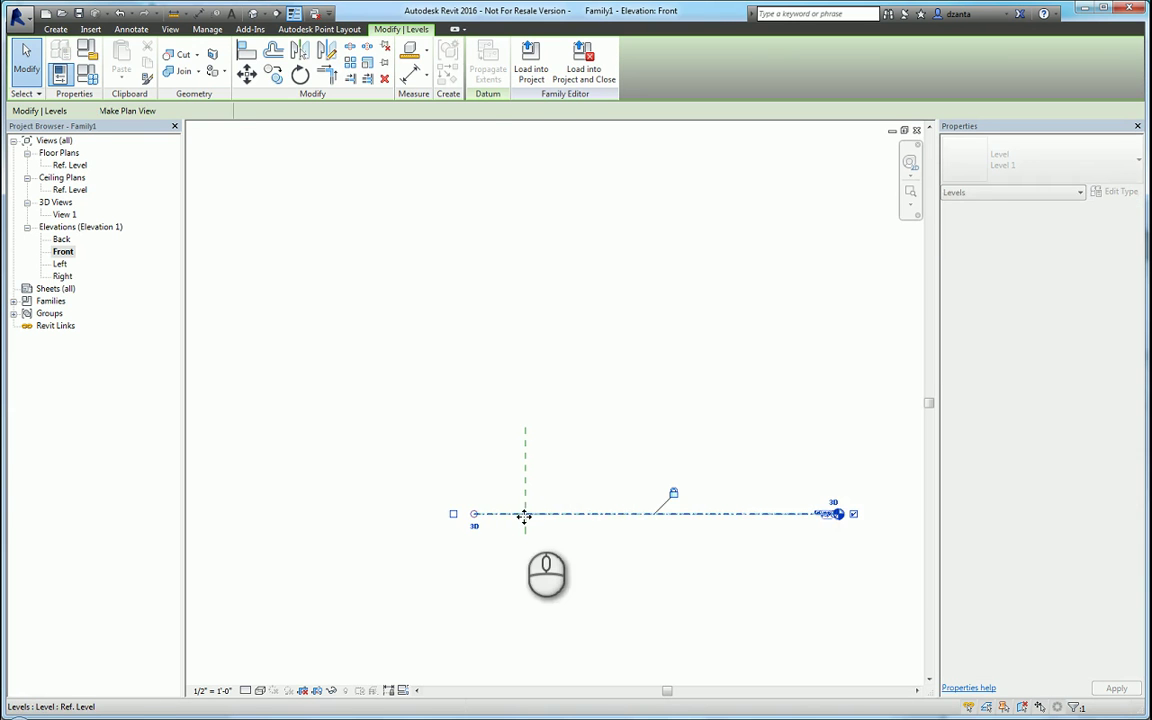
{"action": "left_click_drag", "start_coordinate": [476, 514], "coordinate": [667, 516]}
{"action": "left_click", "coordinate": [627, 550]}
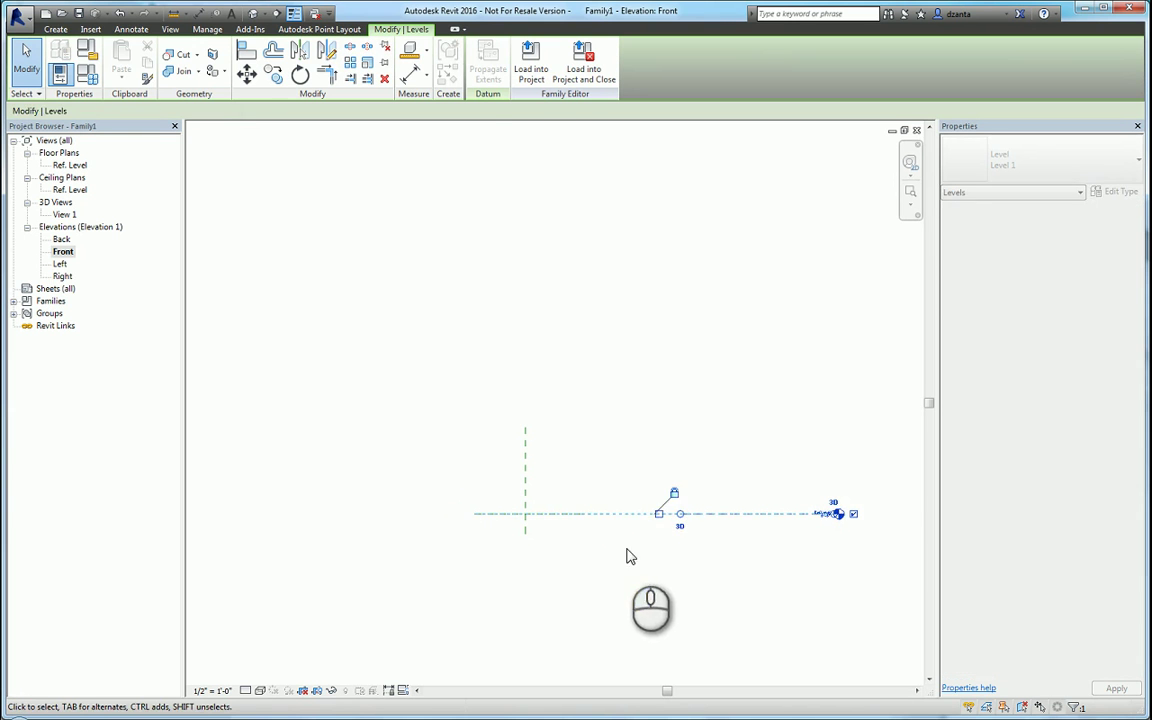
Extend the Ref. Level's left end past the vertical centre reference plane
{"action": "scroll", "coordinate": [556, 520], "scroll_direction": "up", "scroll_amount": 2}
{"action": "middle_click_drag", "start_coordinate": [597, 535], "coordinate": [525, 537]}
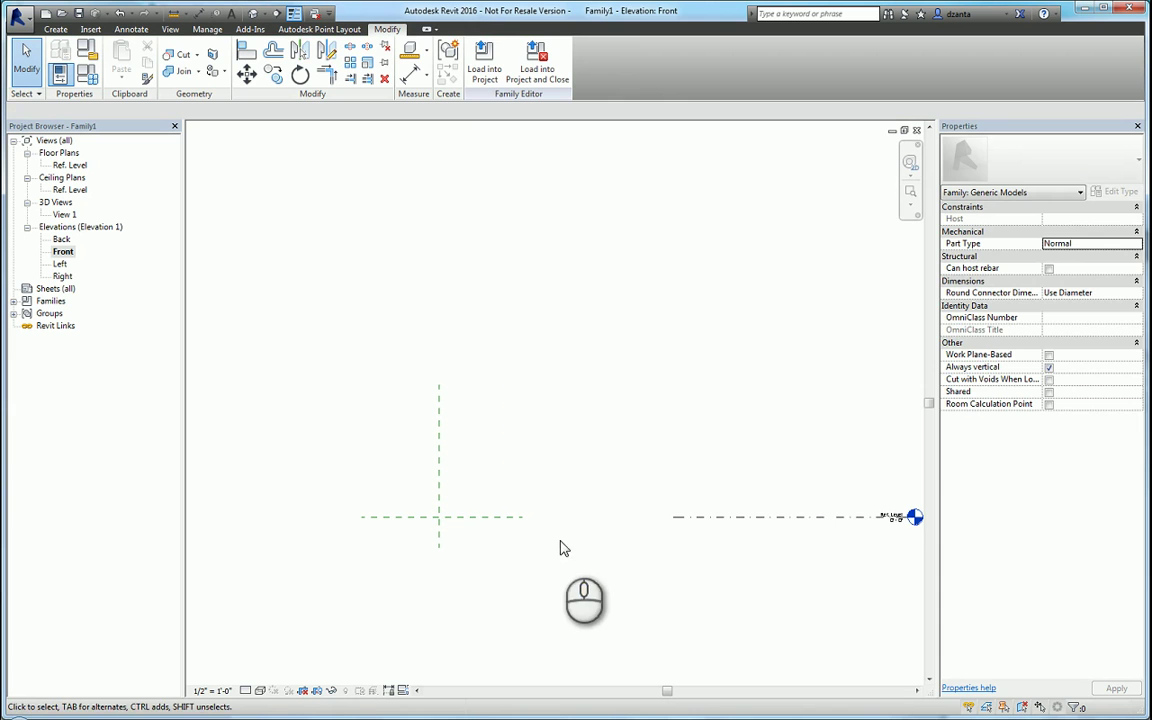
{"action": "left_click", "coordinate": [703, 519]}
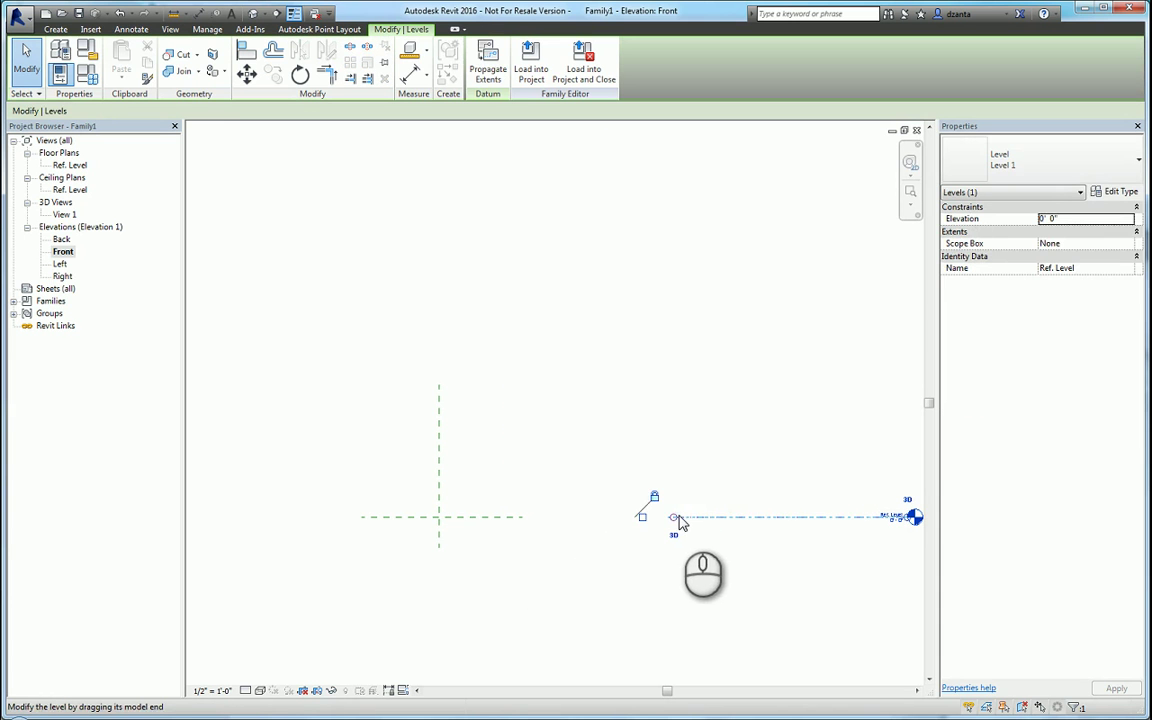
{"action": "left_click_drag", "start_coordinate": [673, 517], "coordinate": [586, 517]}
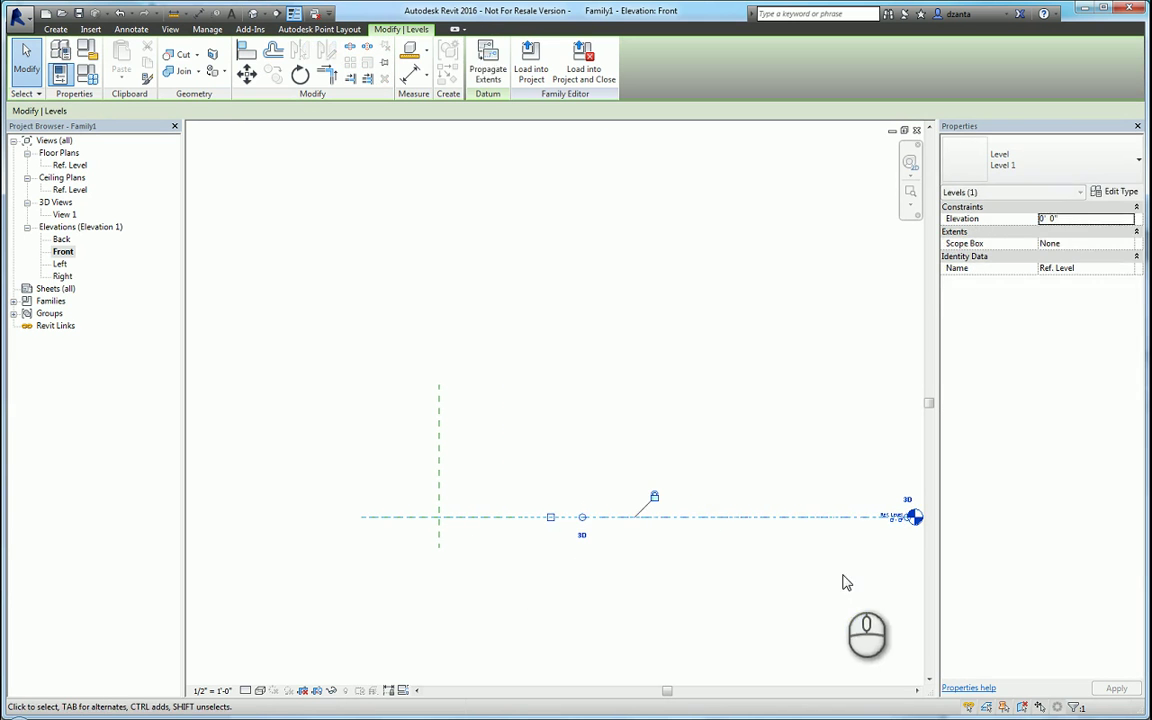
{"action": "left_click", "coordinate": [842, 575]}
{"action": "scroll", "coordinate": [408, 528], "scroll_direction": "up", "scroll_amount": 2}
{"action": "scroll", "coordinate": [408, 528], "scroll_direction": "up", "scroll_amount": 1}
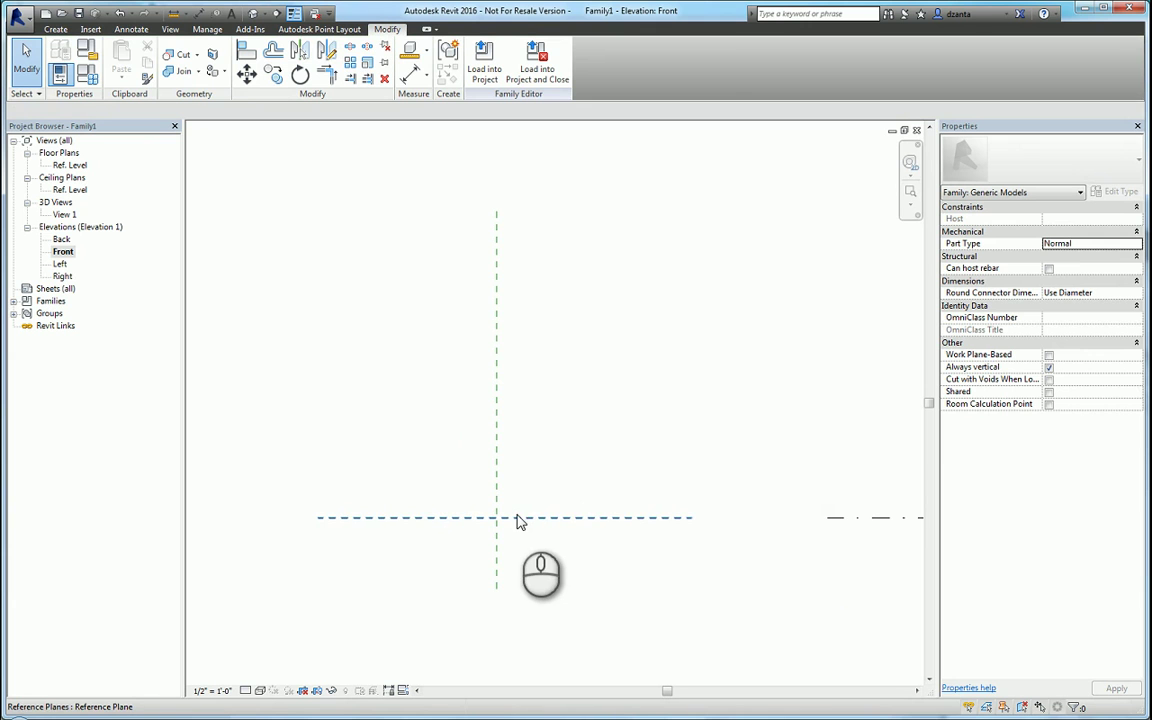
{"action": "left_click", "coordinate": [571, 519]}
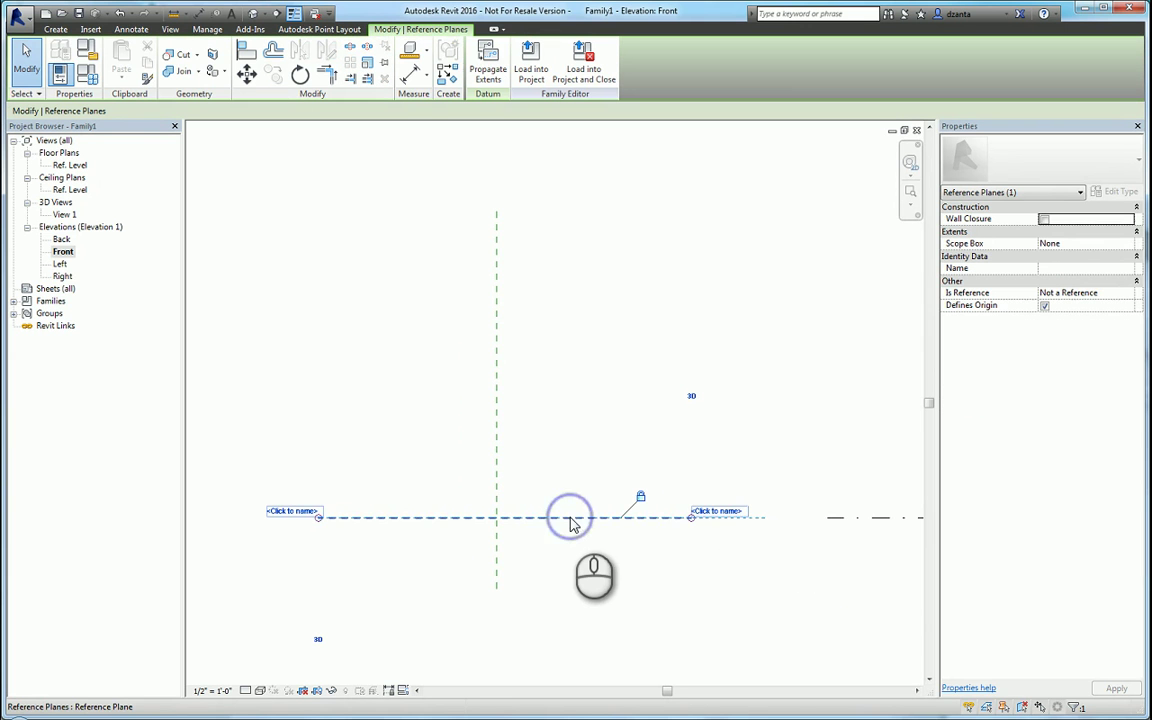
{"action": "left_click", "coordinate": [1129, 295]}
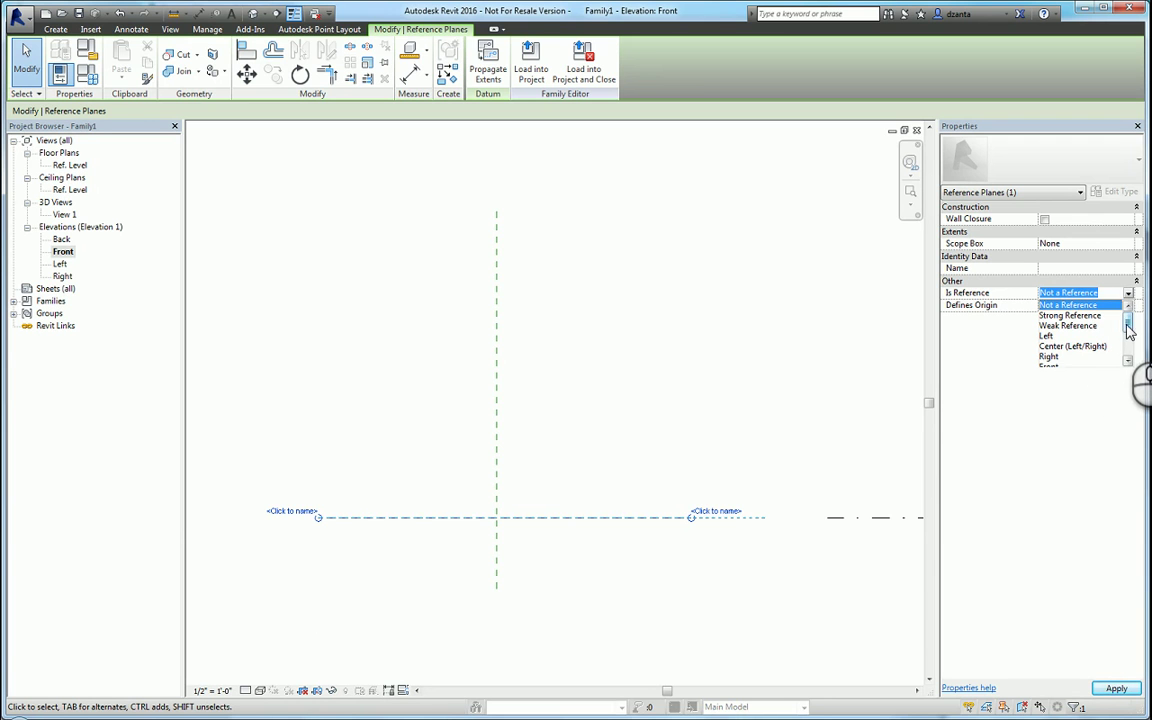
{"action": "mouse_move", "coordinate": [1128, 330]}
{"action": "left_mouse_down"}
{"action": "mouse_move", "coordinate": [1128, 350]}
{"action": "mouse_move", "coordinate": [1125, 319]}
{"action": "left_mouse_up"}
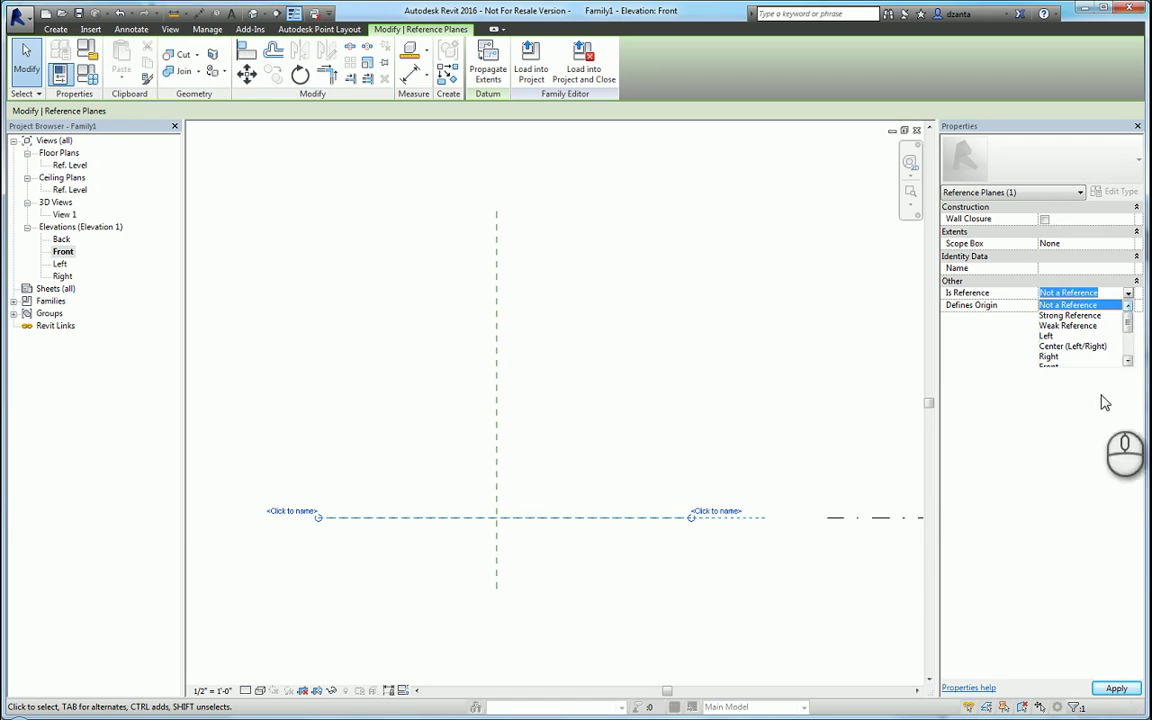
{"action": "left_click", "coordinate": [1101, 432]}
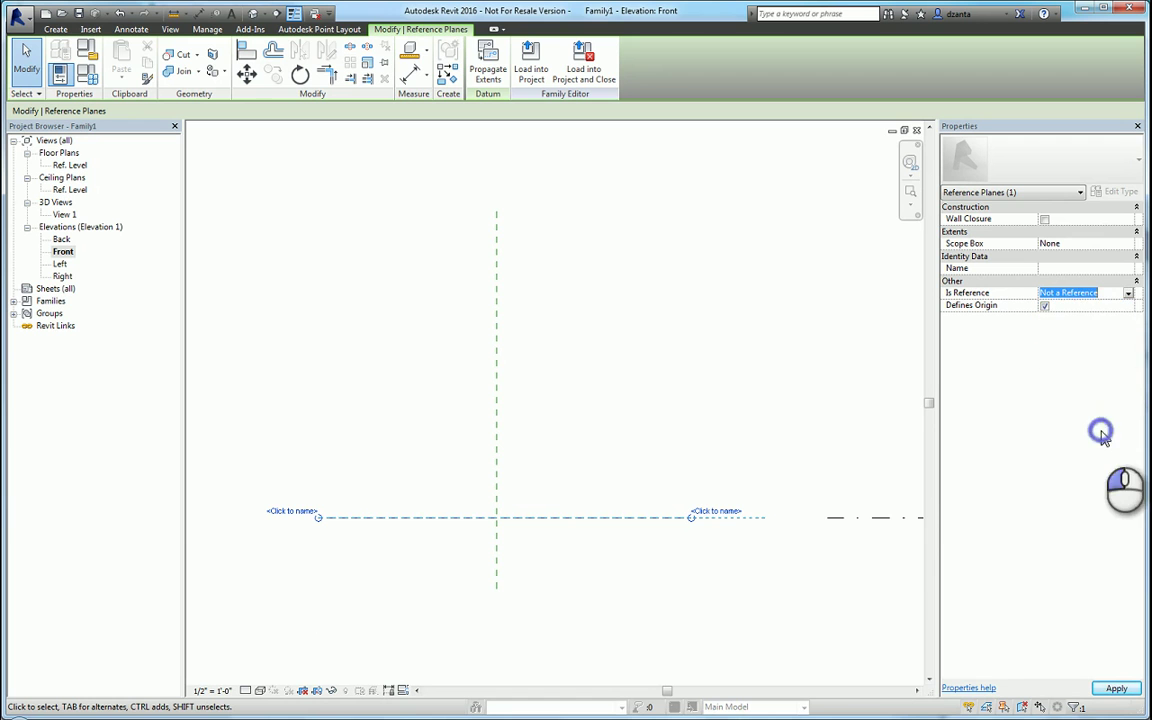
{"action": "left_click", "coordinate": [1129, 294]}
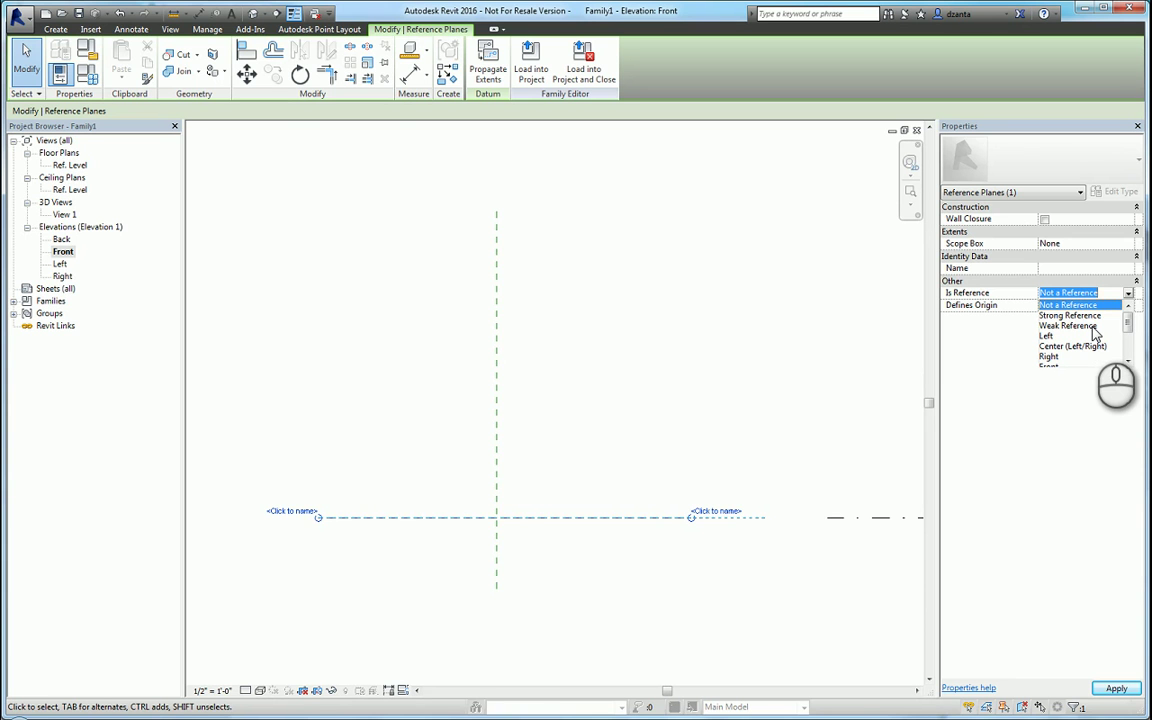
{"action": "left_click", "coordinate": [814, 330]}
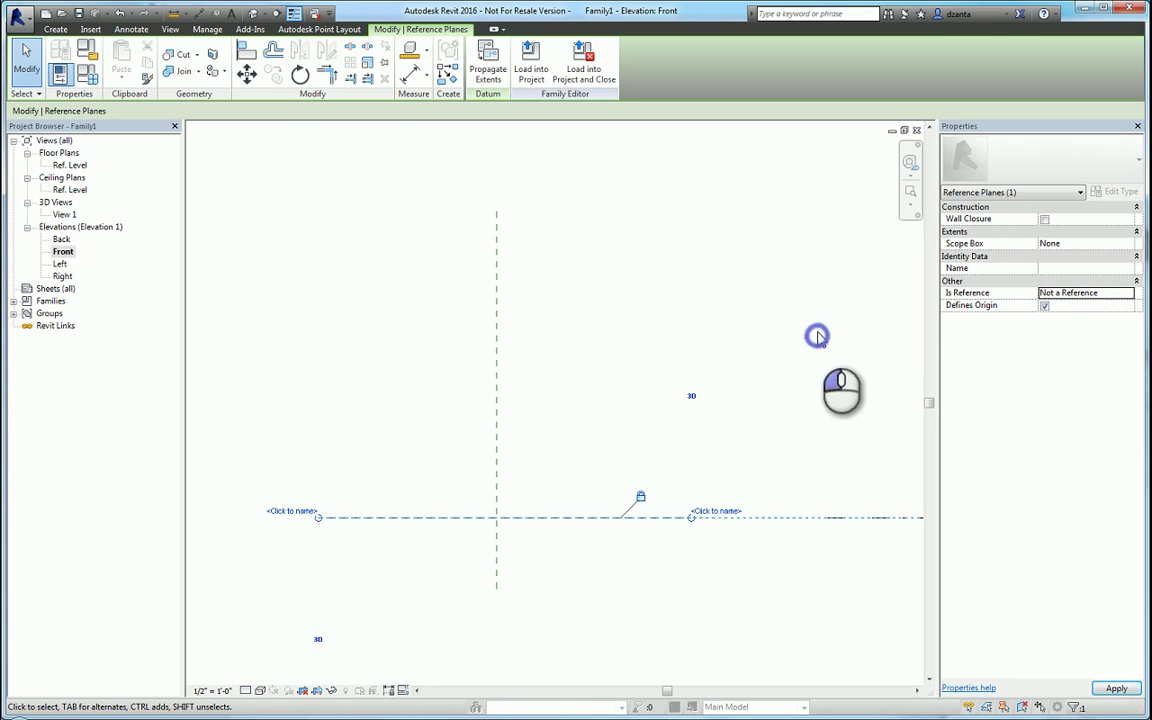
In the Ref. Level floor plan, inspect the Center (Front/Back) reference plane
{"action": "left_click", "coordinate": [575, 352]}
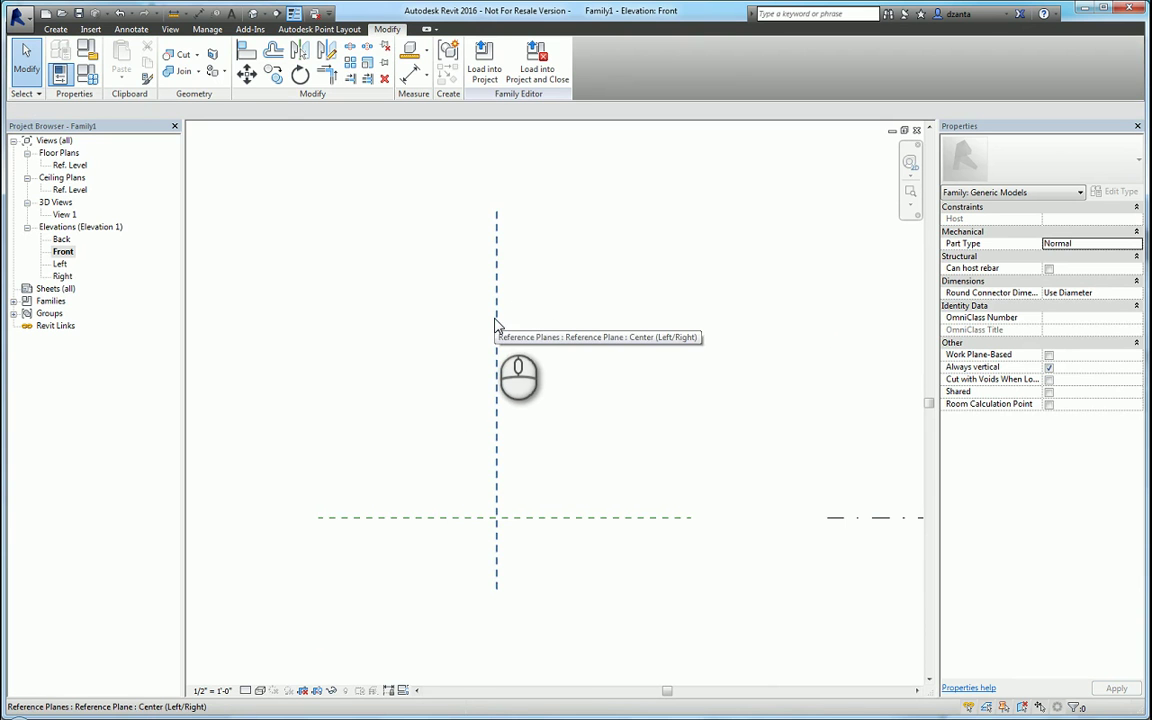
{"action": "double_click", "coordinate": [70, 165]}
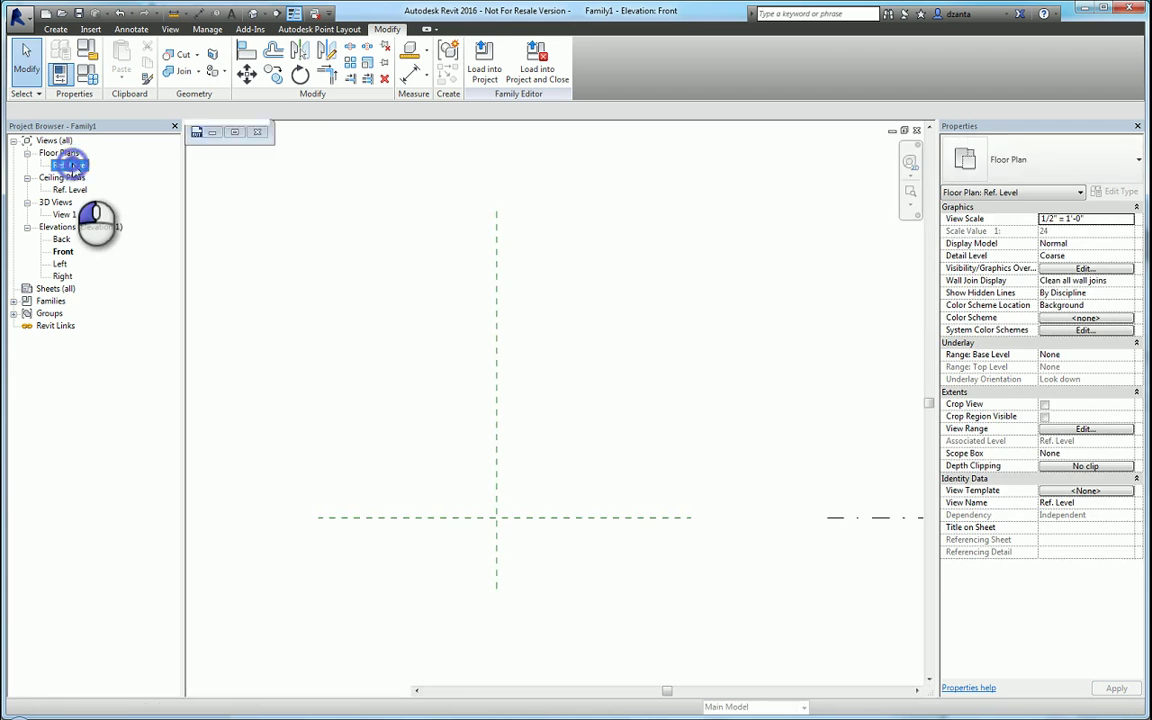
{"action": "left_click", "coordinate": [634, 402]}
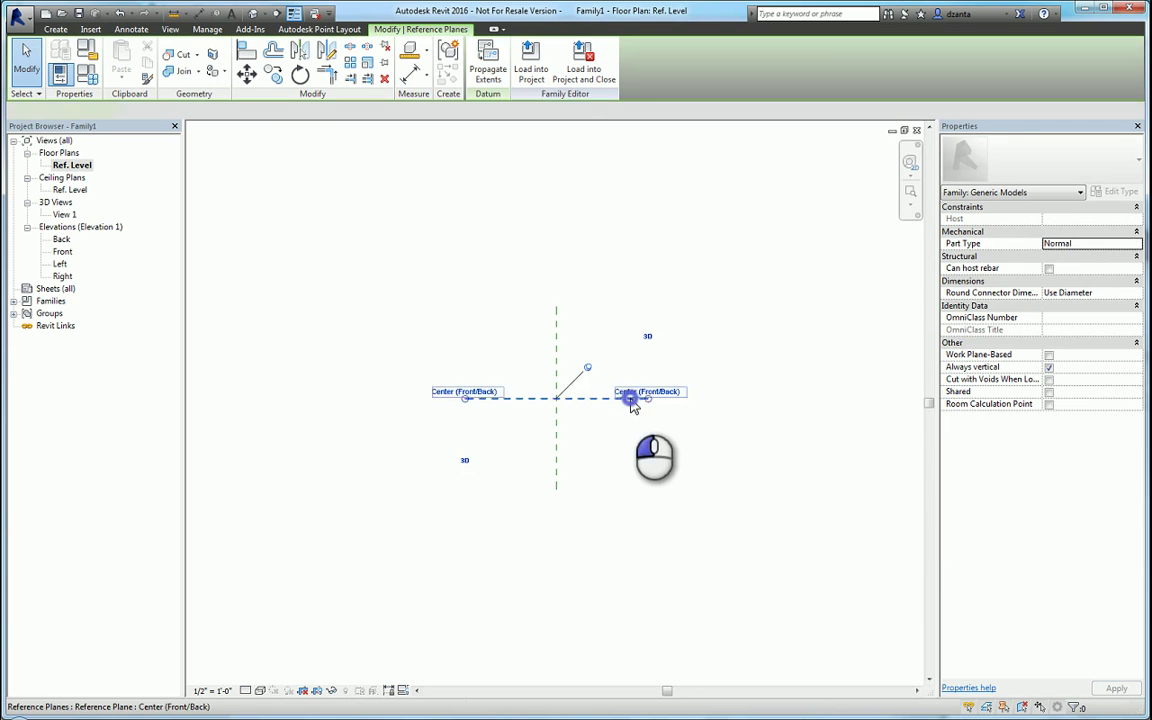
{"action": "left_click", "coordinate": [620, 466]}
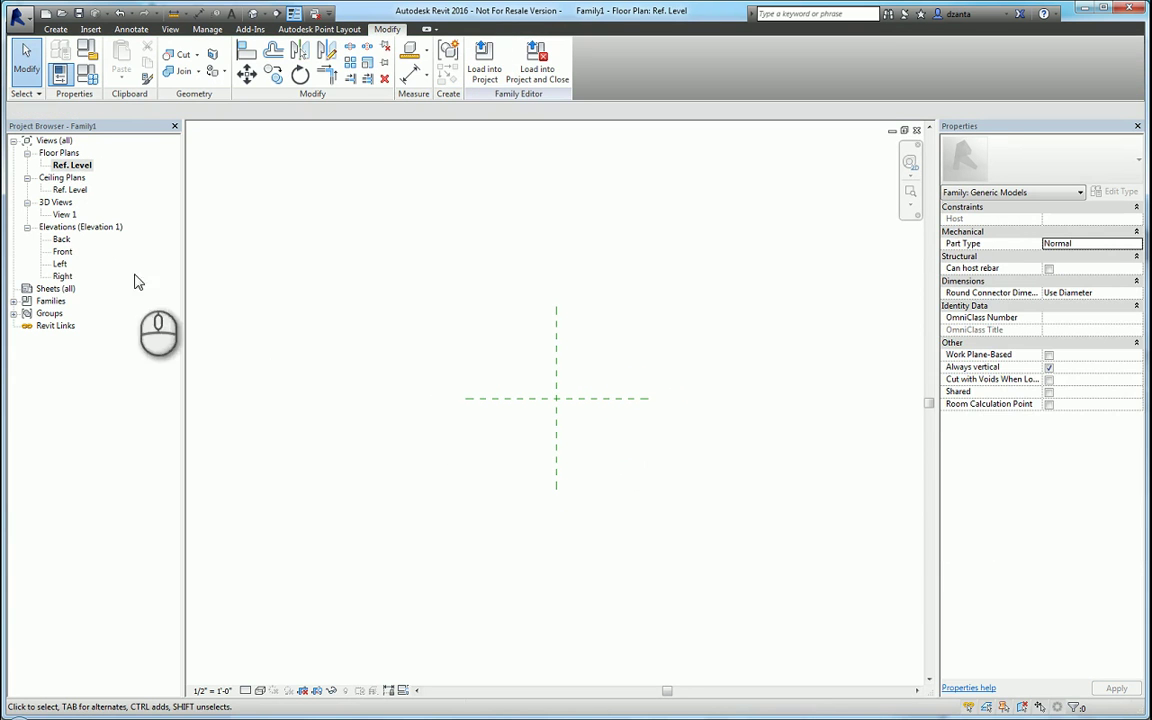
View the Left elevation zoomed to fit, then close it and recentre the plan
{"action": "double_click", "coordinate": [60, 264]}
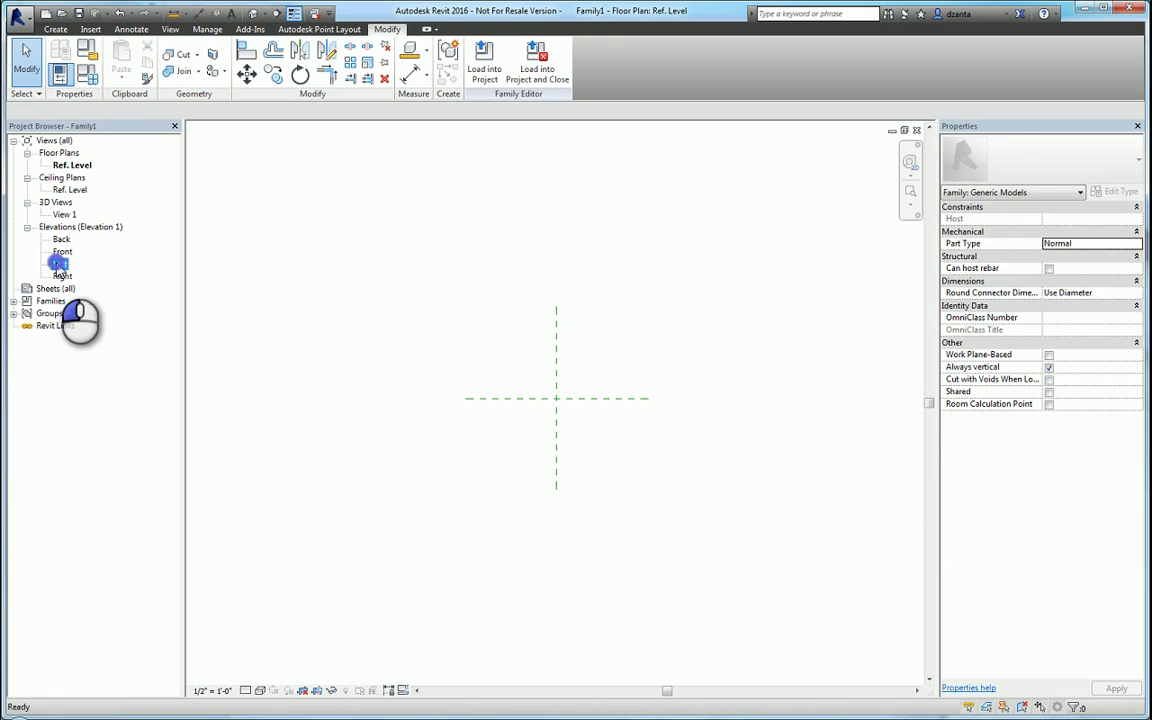
{"action": "middle_click", "coordinate": [568, 374]}
{"action": "middle_click", "coordinate": [568, 374]}
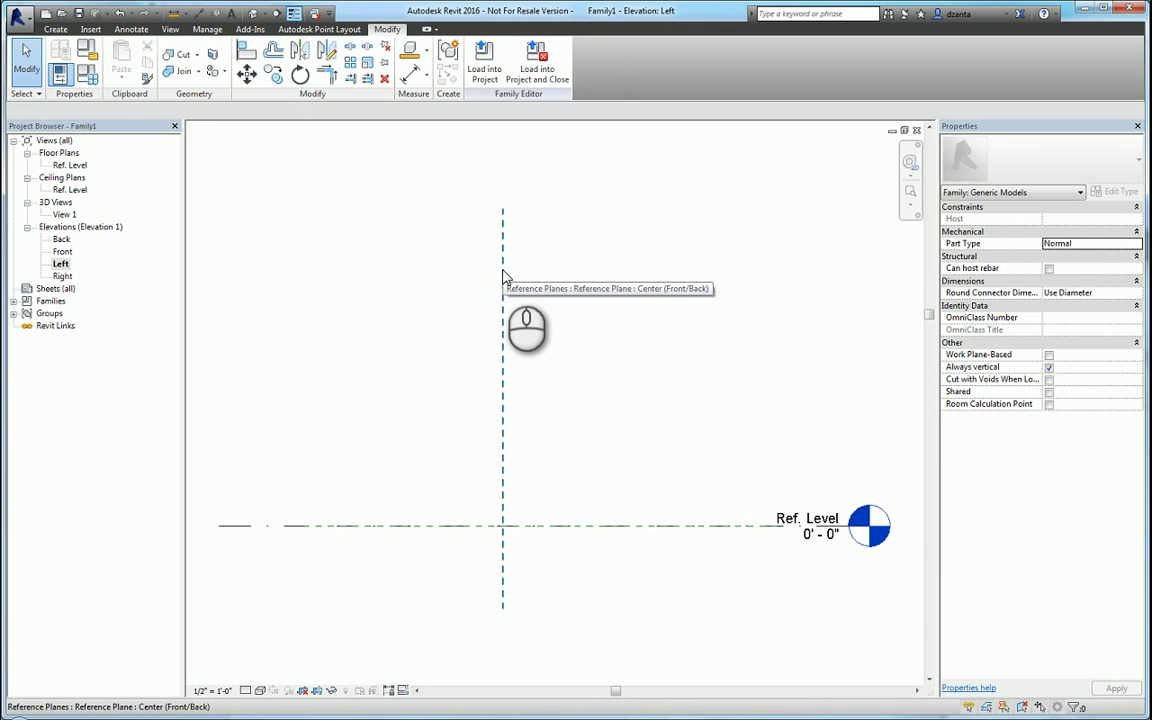
{"action": "left_click", "coordinate": [503, 278]}
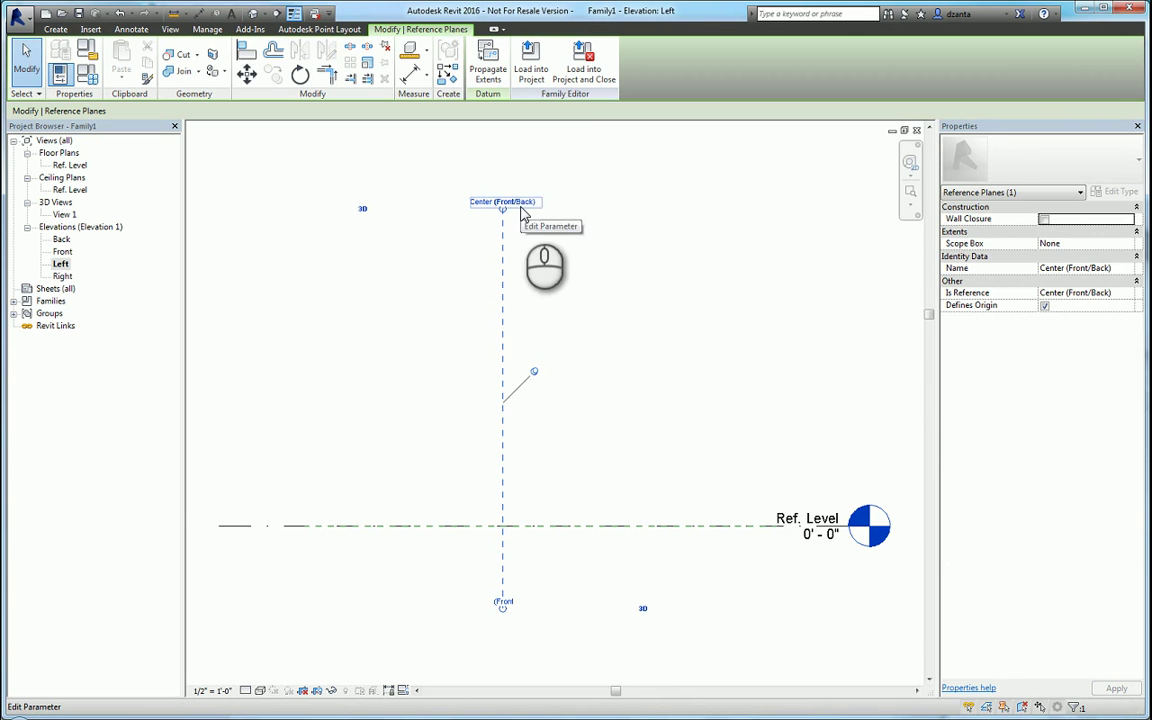
{"action": "left_click", "coordinate": [916, 130]}
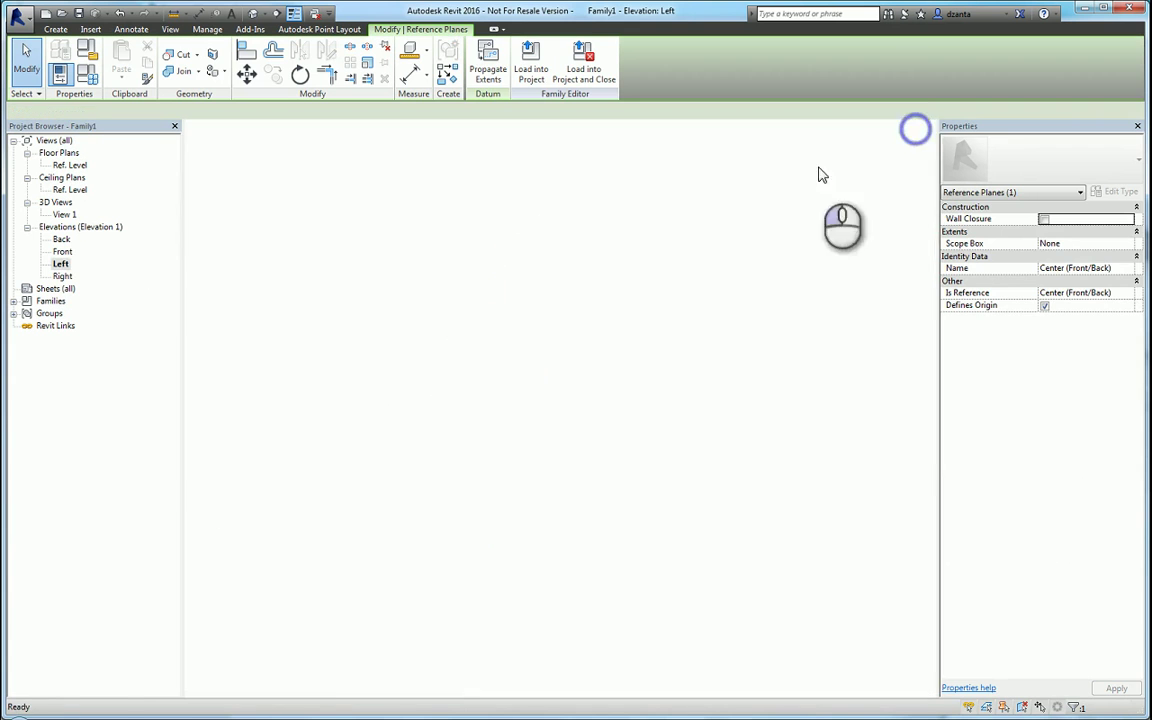
{"action": "left_click", "coordinate": [604, 320]}
{"action": "scroll", "coordinate": [585, 396], "scroll_direction": "up", "scroll_amount": 4}
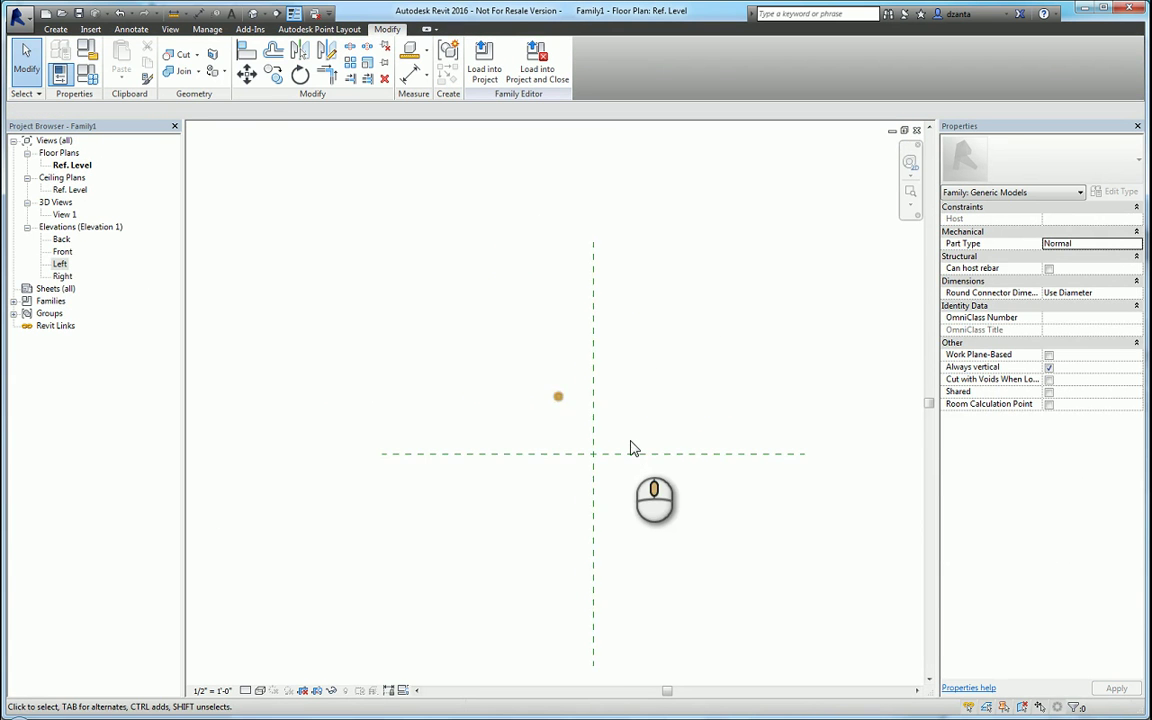
{"action": "middle_click_drag", "start_coordinate": [630, 453], "coordinate": [625, 470]}
{"action": "middle_click_drag", "start_coordinate": [578, 380], "coordinate": [620, 408]}
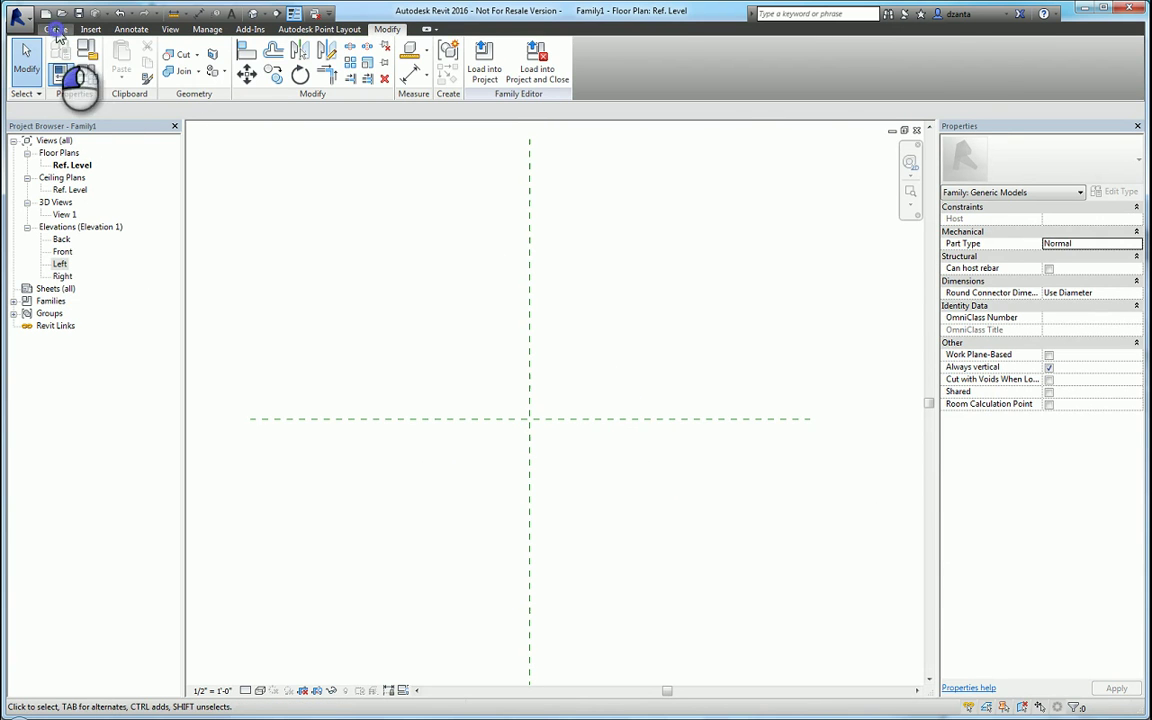
Draw two vertical reference planes, one on each side of the centre plane
{"action": "left_click", "coordinate": [55, 29]}
{"action": "left_click", "coordinate": [785, 60]}
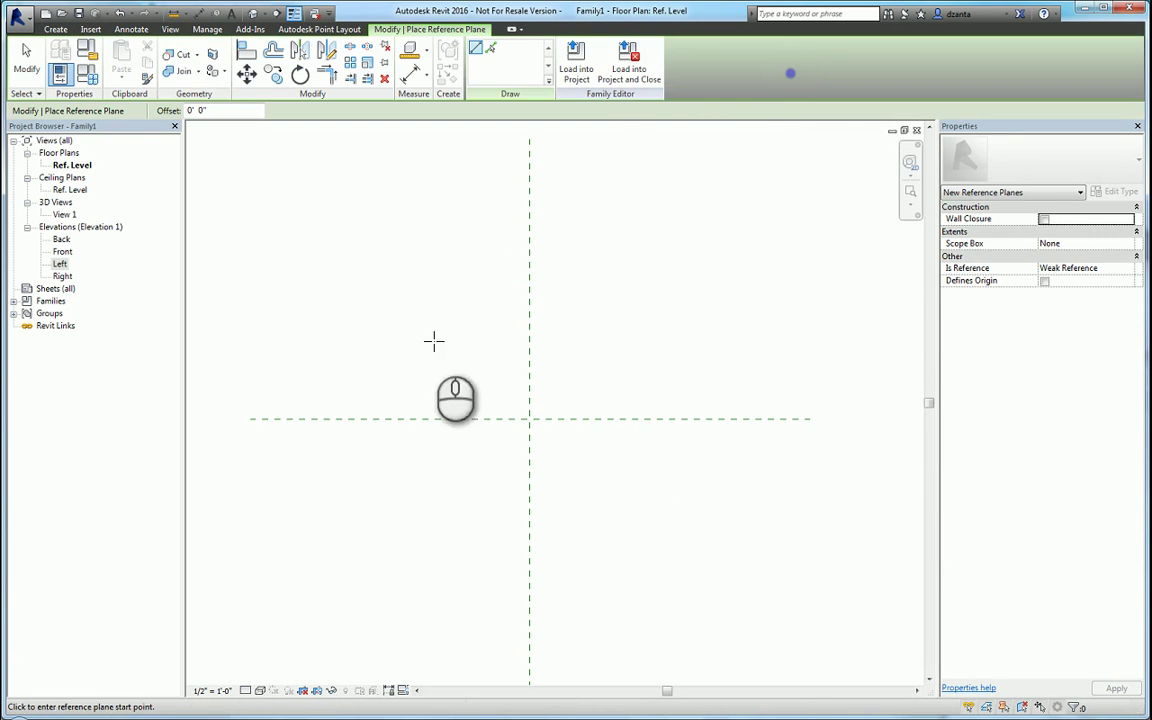
{"action": "left_click", "coordinate": [400, 501]}
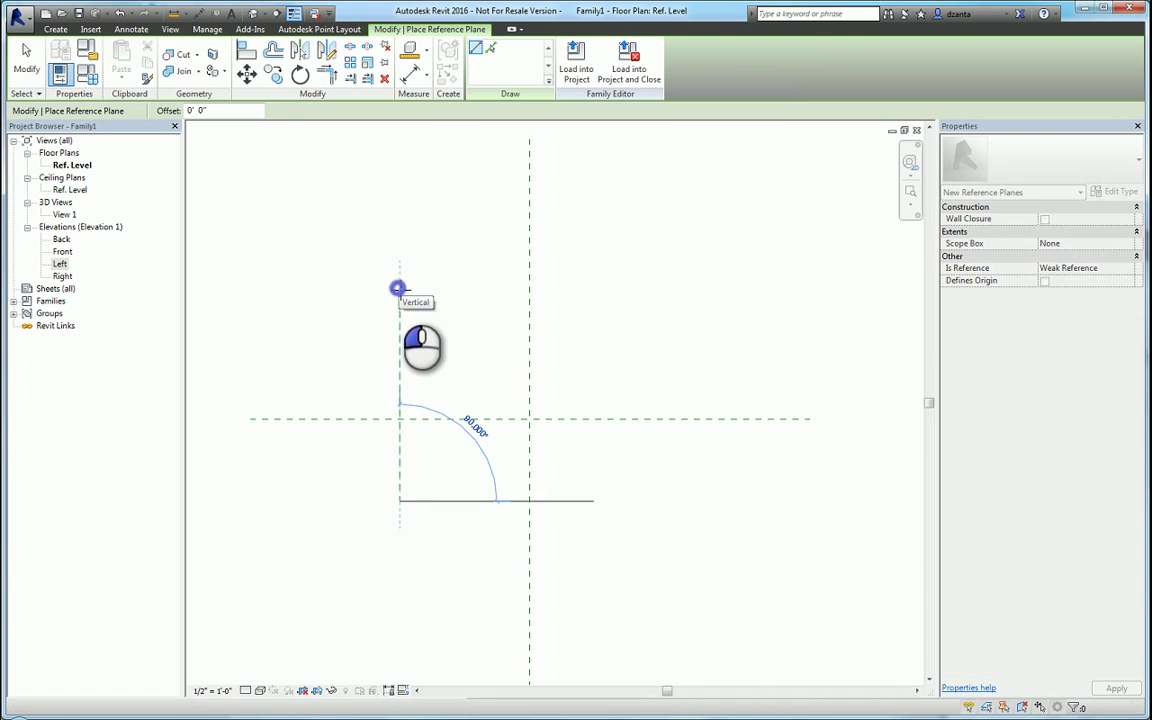
{"action": "left_click", "coordinate": [398, 288]}
{"action": "left_click", "coordinate": [692, 501]}
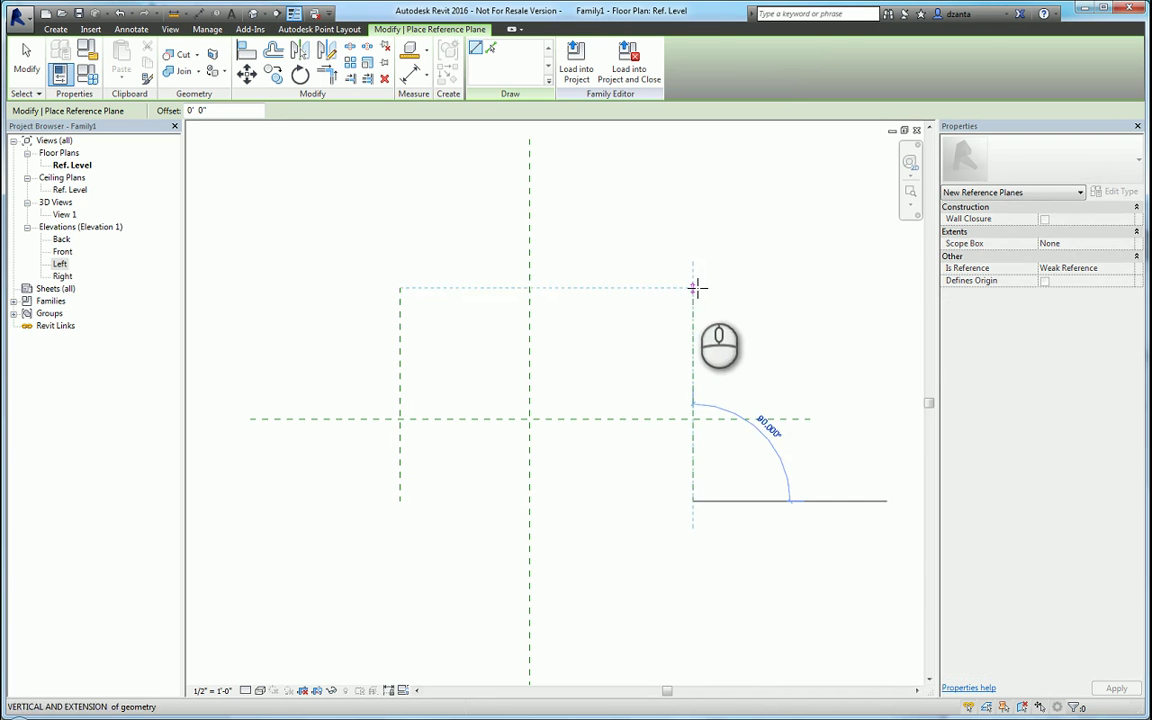
{"action": "left_click", "coordinate": [692, 288]}
{"action": "key", "text": "Escape"}
{"action": "key", "text": "Escape"}
Name the left plane 'my left' and the right plane 'my right'
{"action": "left_click", "coordinate": [400, 300]}
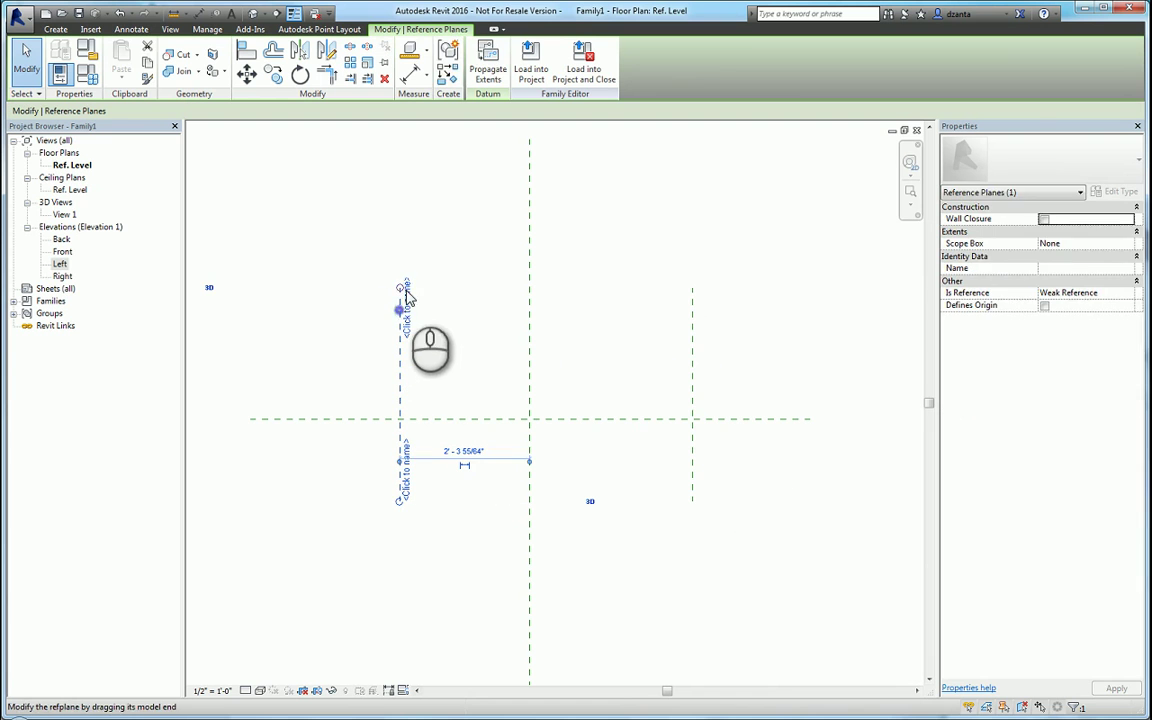
{"action": "left_click", "coordinate": [405, 290]}
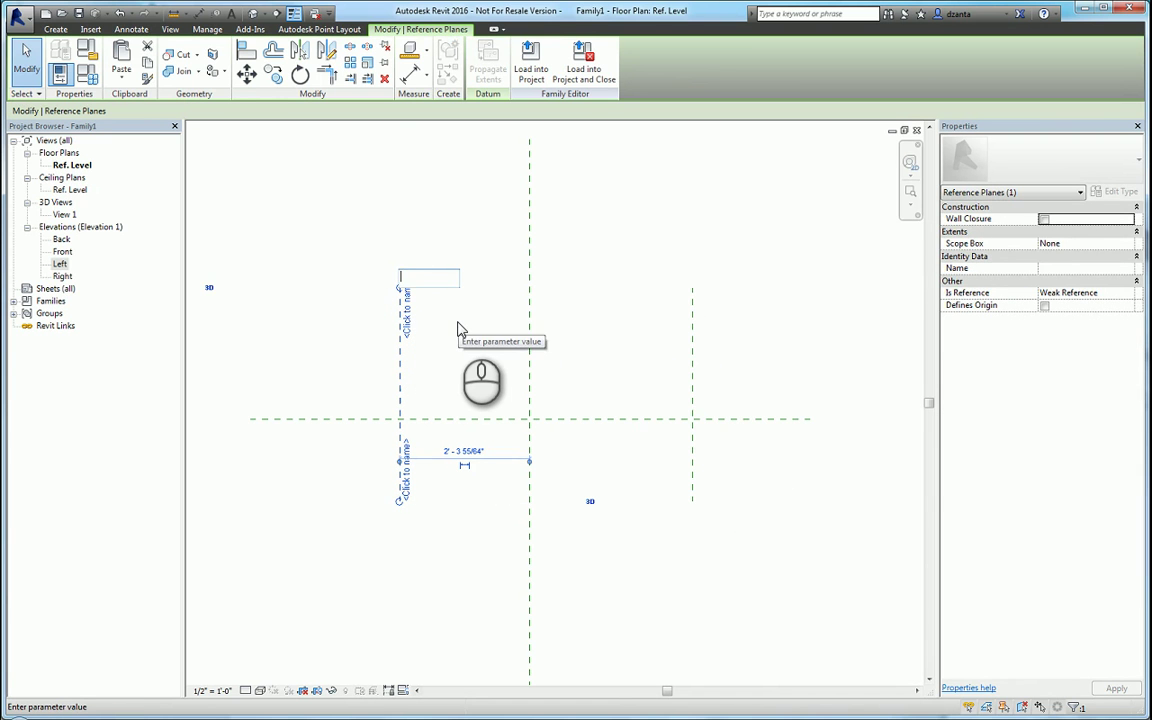
{"action": "type", "text": "my left"}
{"action": "key", "text": "Return"}
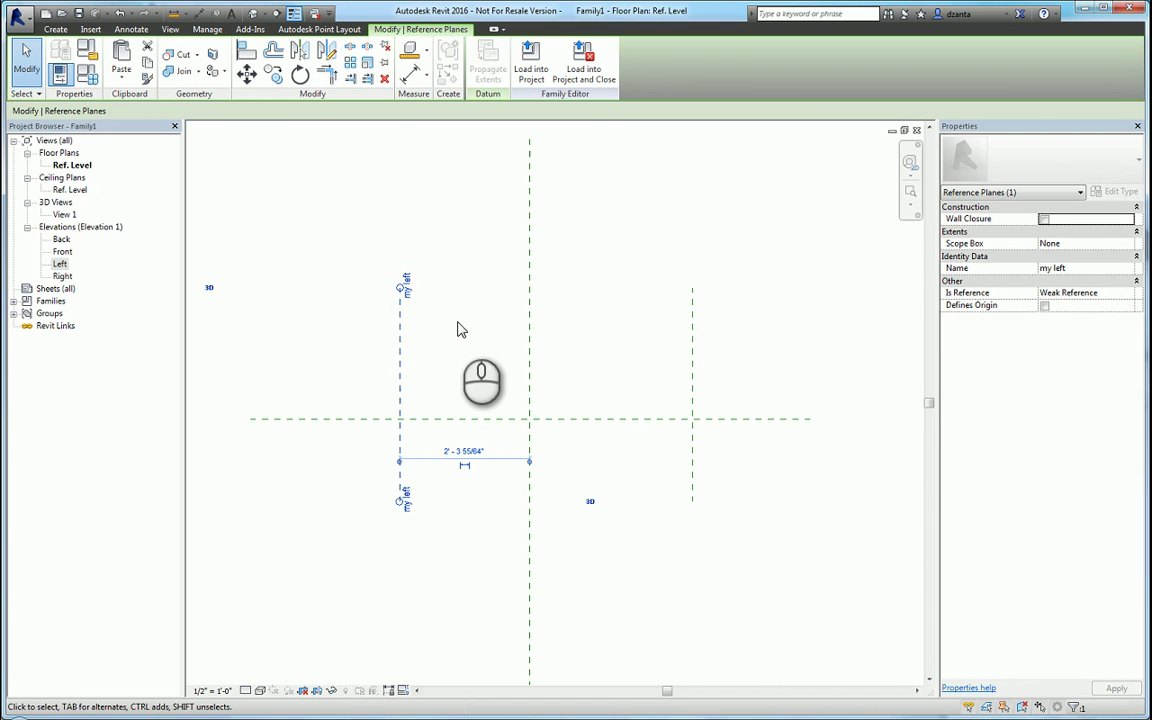
{"action": "left_click", "coordinate": [586, 280]}
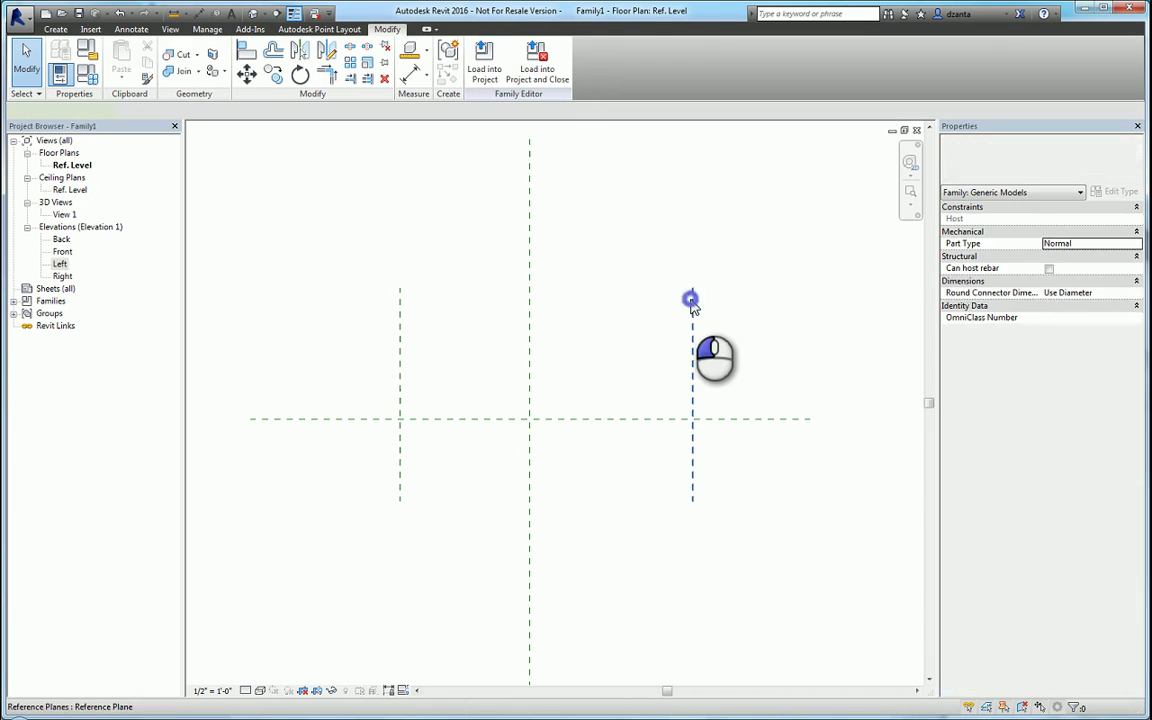
{"action": "left_click", "coordinate": [695, 298]}
{"action": "left_click", "coordinate": [699, 309]}
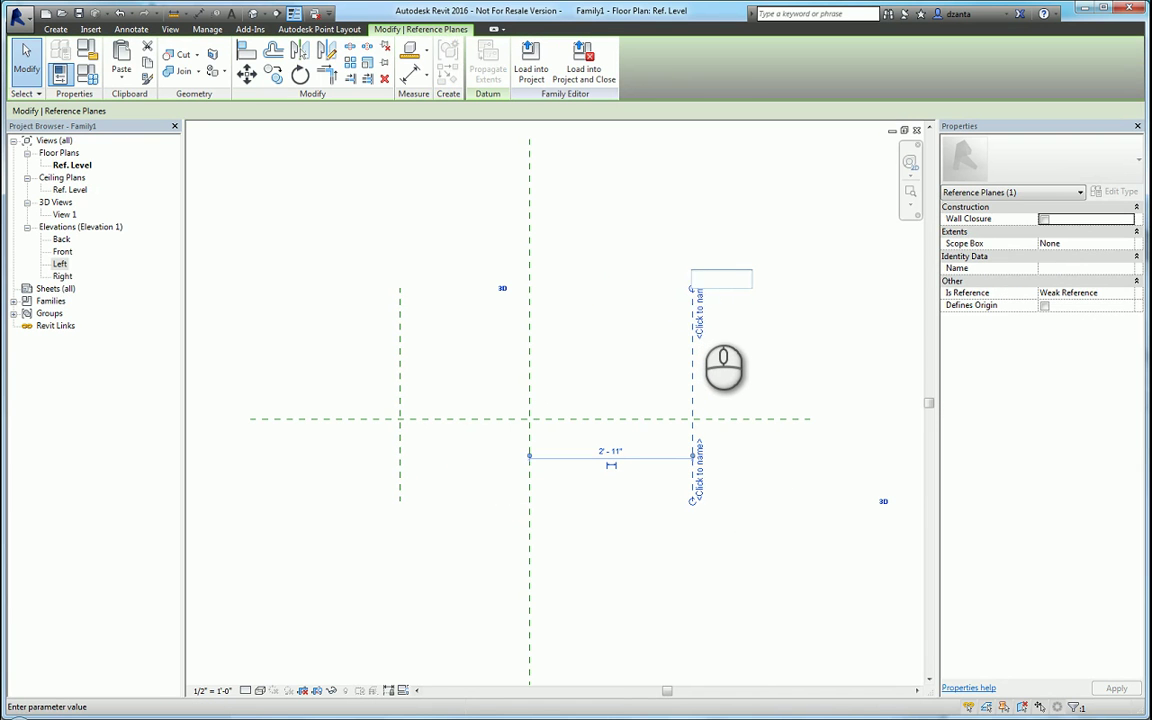
{"action": "type", "text": "my right"}
{"action": "key", "text": "Return"}
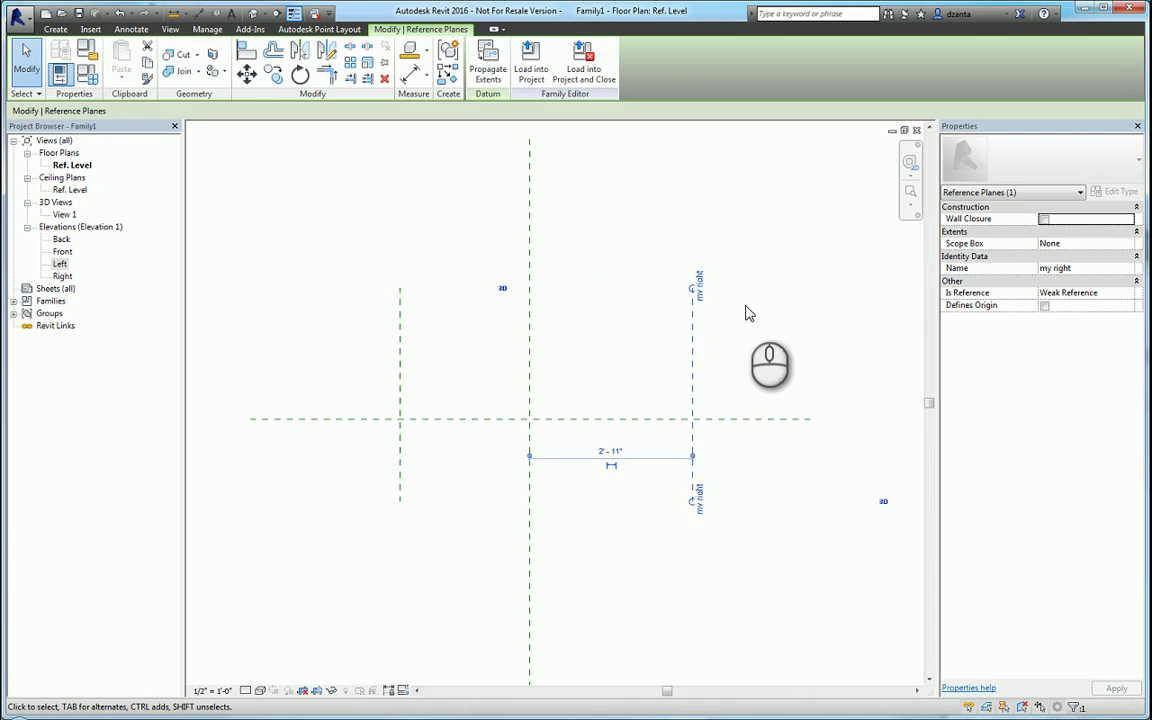
{"action": "left_click", "coordinate": [745, 305]}
Check both new planes in the Front elevation, then return to the Ref. Level plan
{"action": "double_click", "coordinate": [62, 252]}
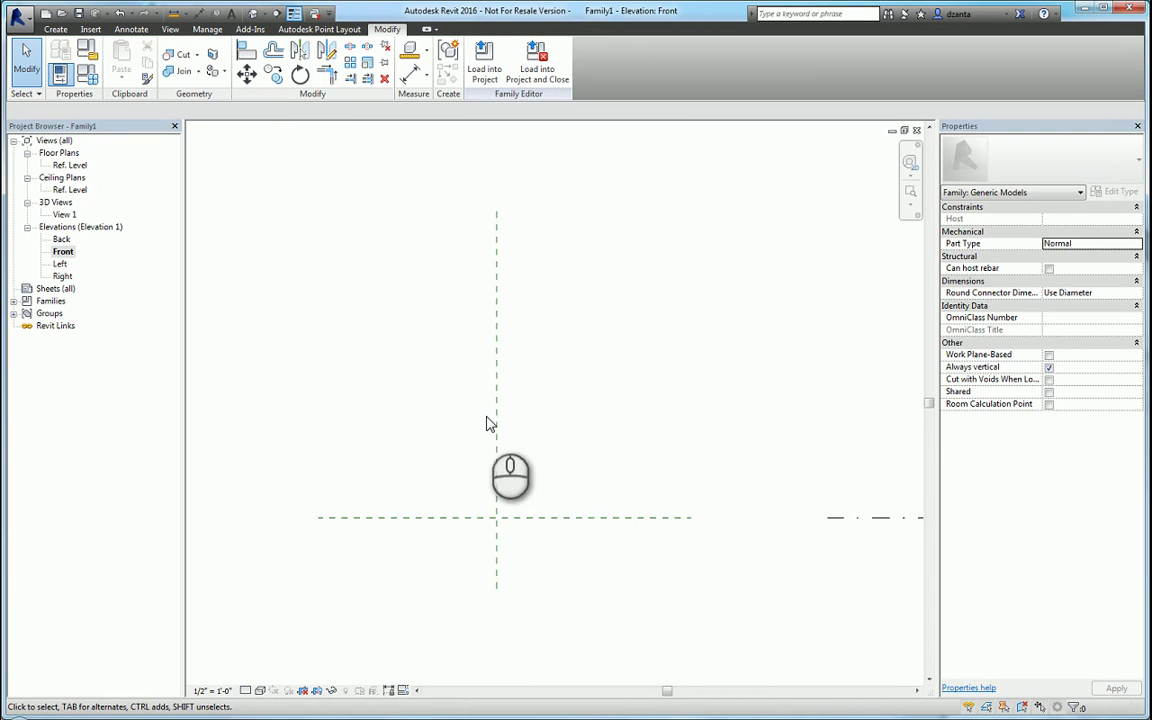
{"action": "middle_click_drag", "start_coordinate": [325, 420], "coordinate": [458, 501]}
{"action": "scroll", "coordinate": [609, 450], "scroll_direction": "up", "scroll_amount": 2}
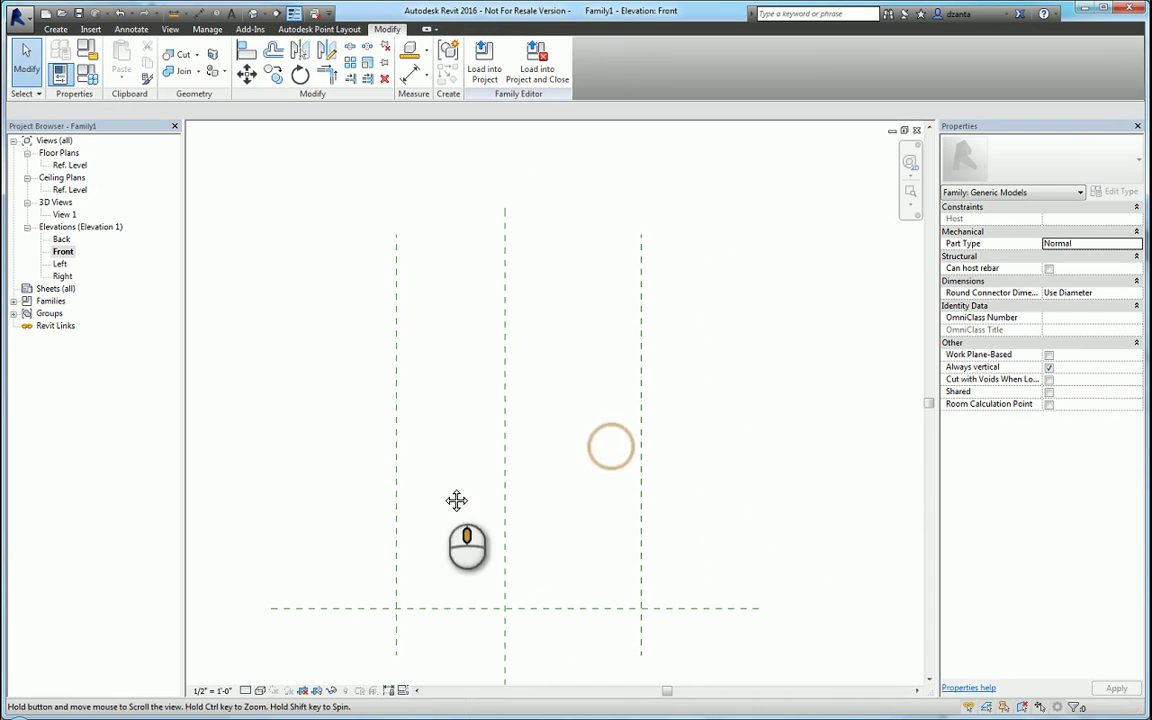
{"action": "left_click", "coordinate": [395, 338]}
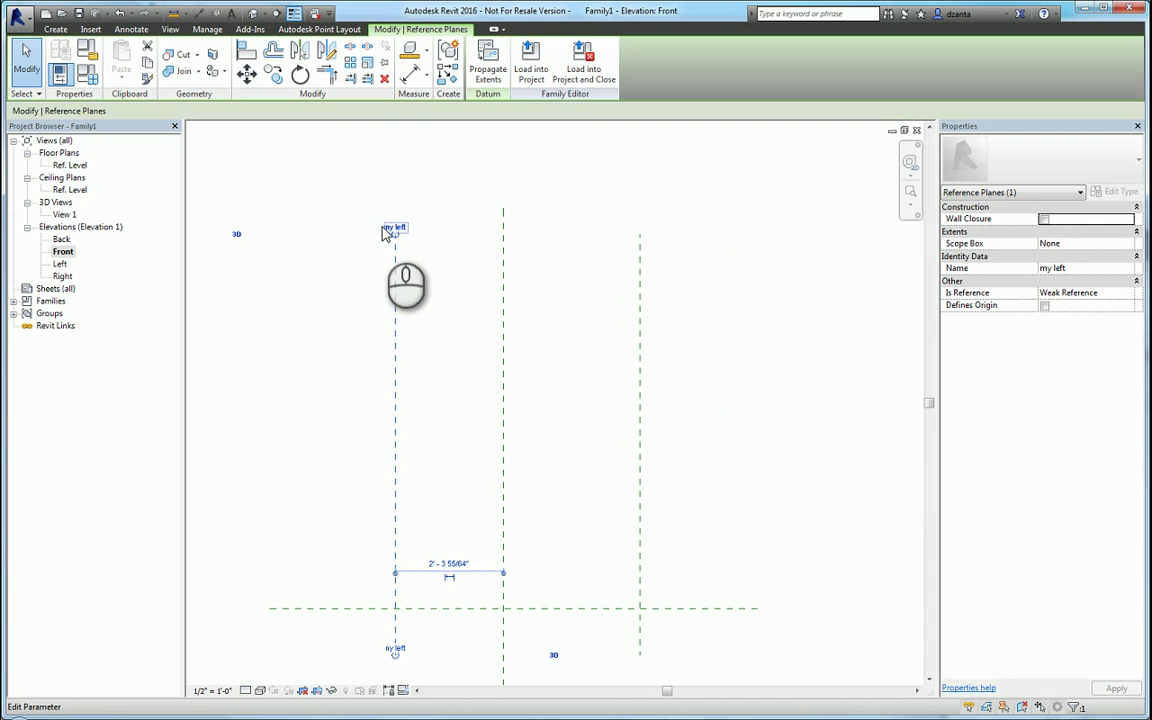
{"action": "left_click", "coordinate": [560, 311]}
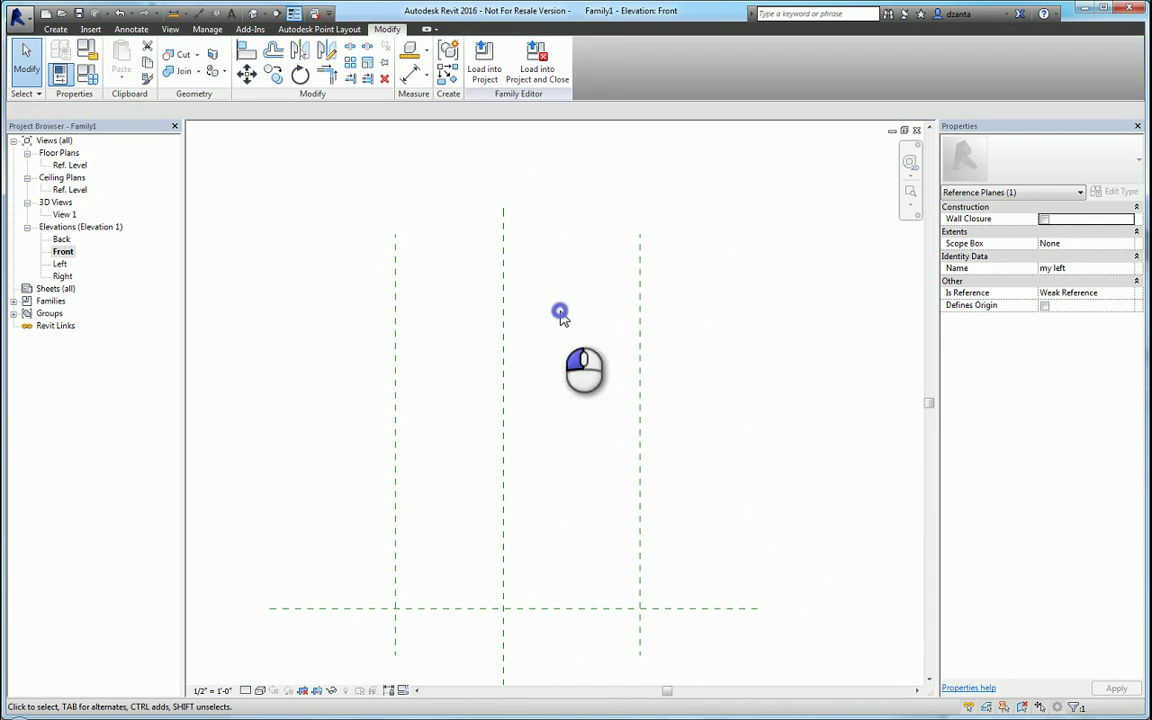
{"action": "left_click", "coordinate": [639, 258]}
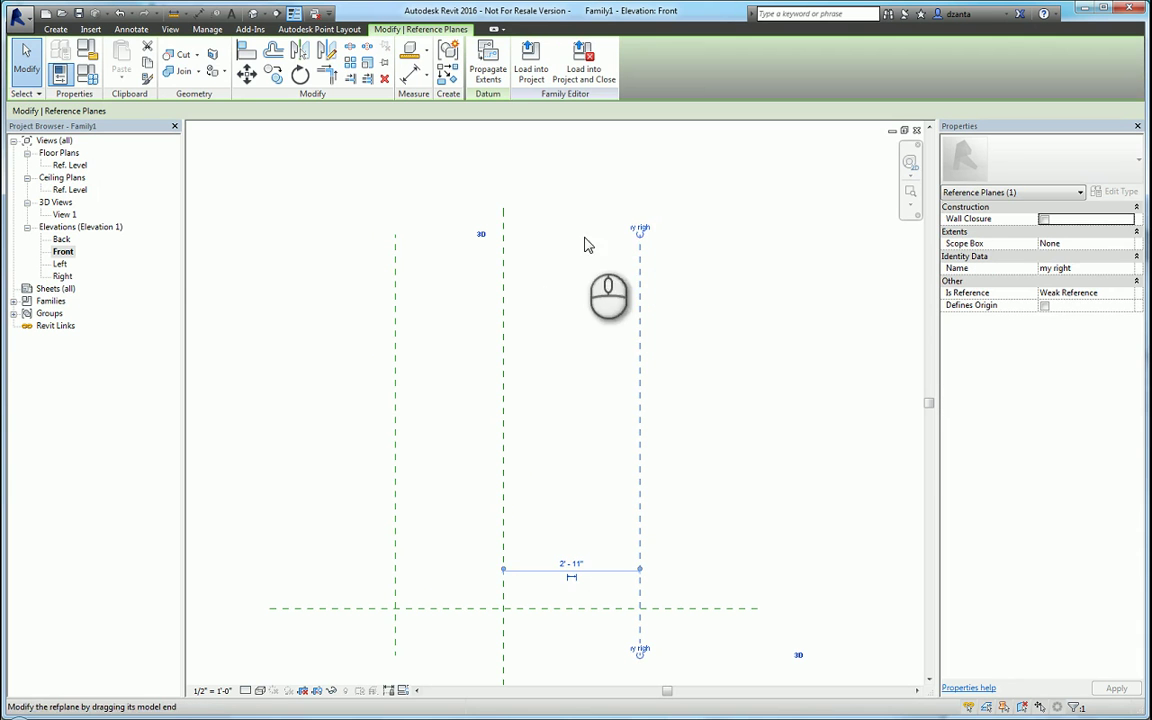
{"action": "double_click", "coordinate": [72, 165]}
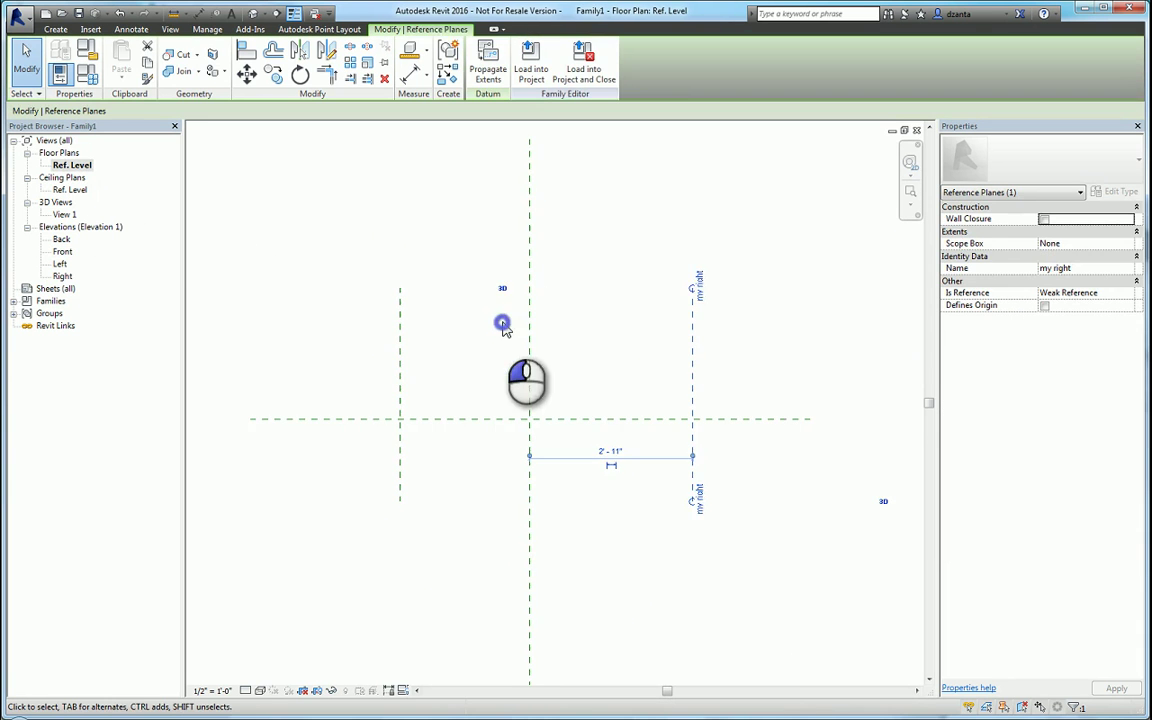
Dimension my left, the centre plane and my right with DI, and set the string to EQ
{"action": "left_click", "coordinate": [502, 325]}
{"action": "key", "text": "d"}
{"action": "key", "text": "i"}
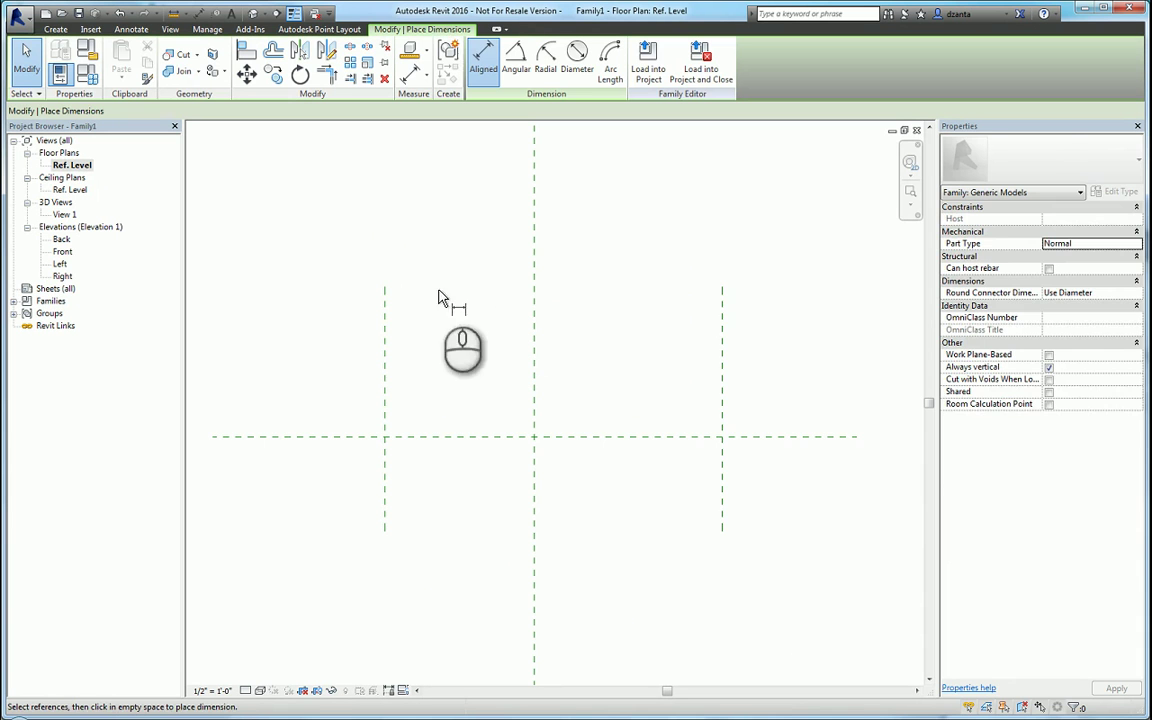
{"action": "left_click", "coordinate": [386, 350]}
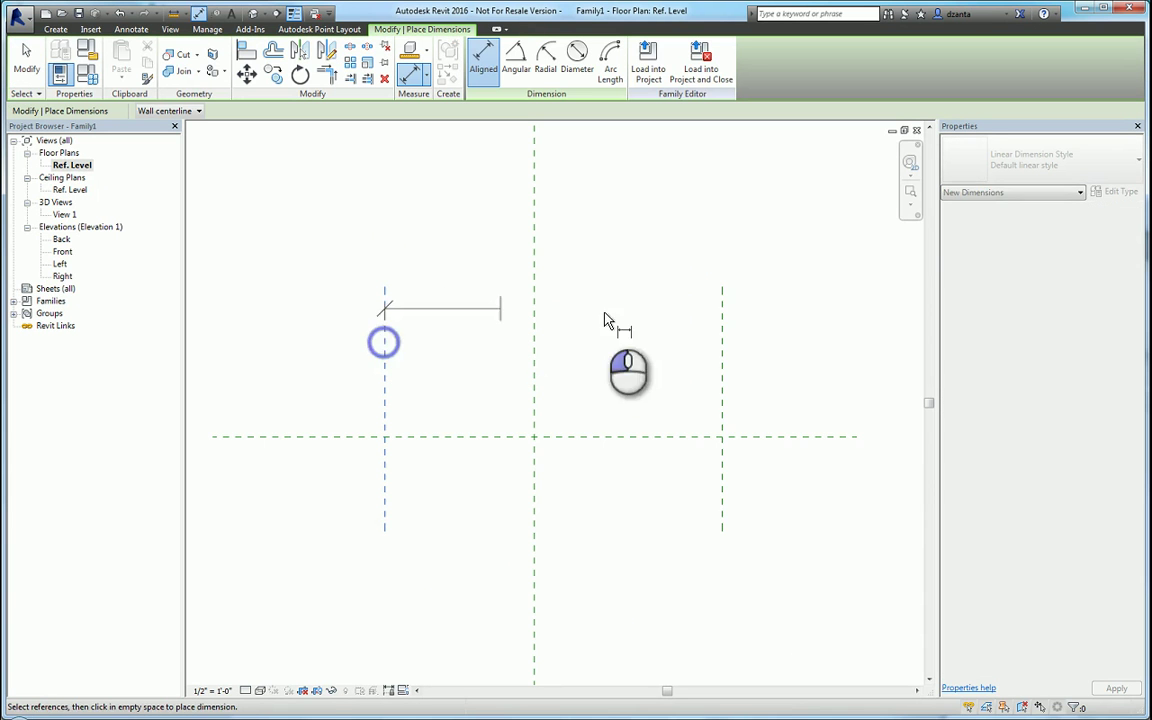
{"action": "left_click", "coordinate": [534, 354]}
{"action": "left_click", "coordinate": [722, 354]}
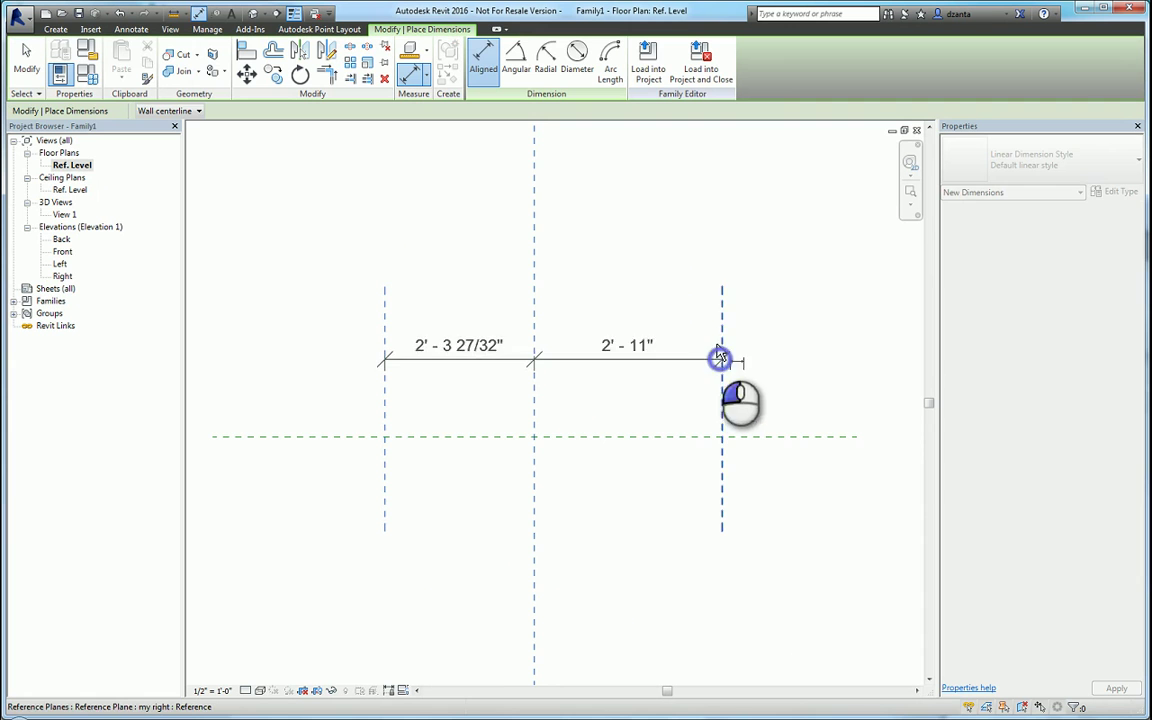
{"action": "left_click", "coordinate": [679, 226]}
{"action": "left_click", "coordinate": [540, 162]}
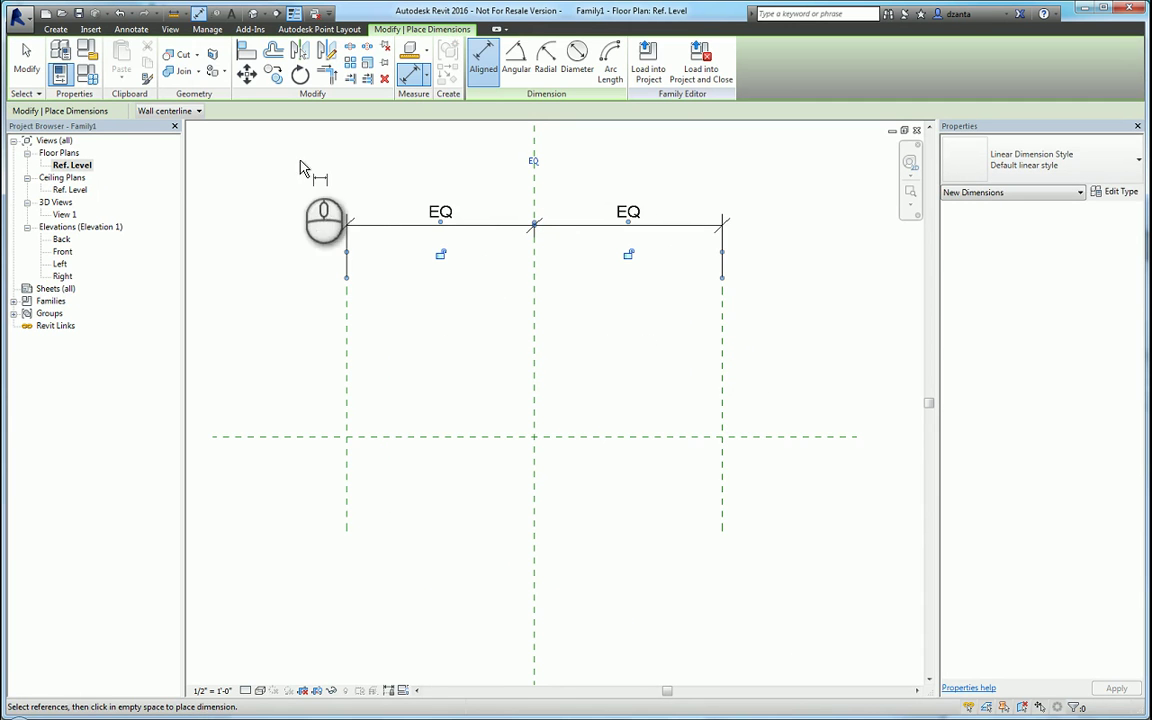
{"action": "left_click", "coordinate": [26, 58]}
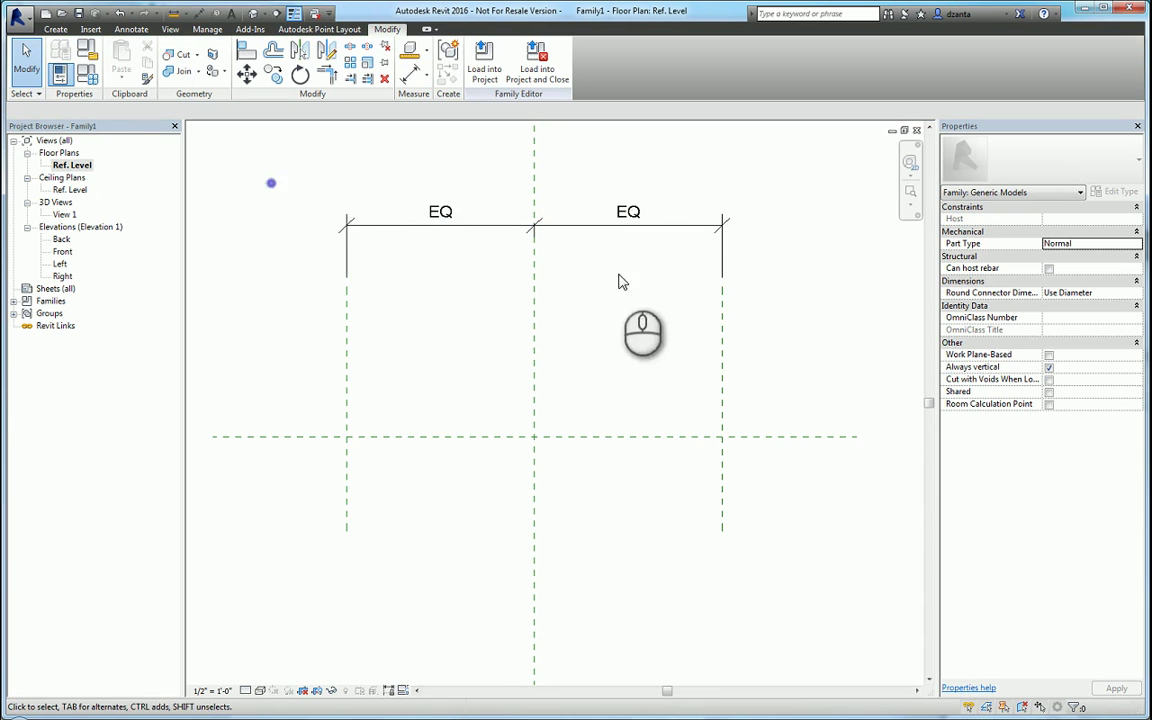
Drag my right inward to test that the spacing stays equal
{"action": "middle_click_drag", "start_coordinate": [620, 278], "coordinate": [597, 334]}
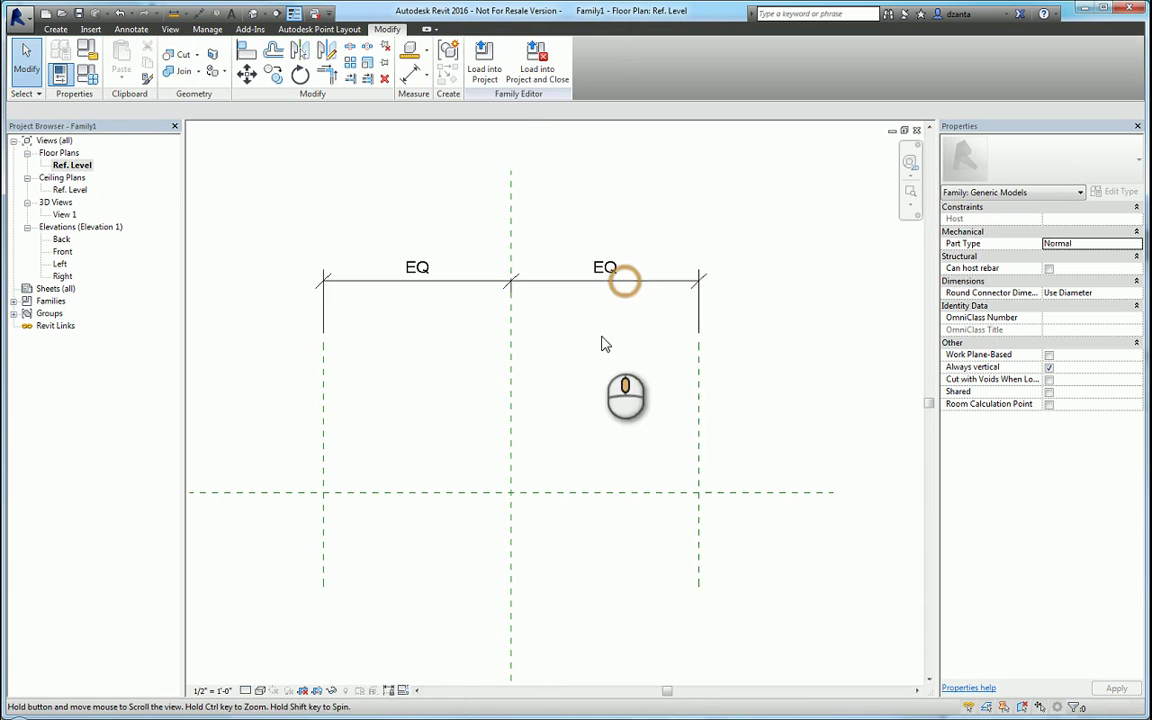
{"action": "left_click", "coordinate": [698, 378]}
{"action": "left_click_drag", "start_coordinate": [698, 378], "coordinate": [621, 402]}
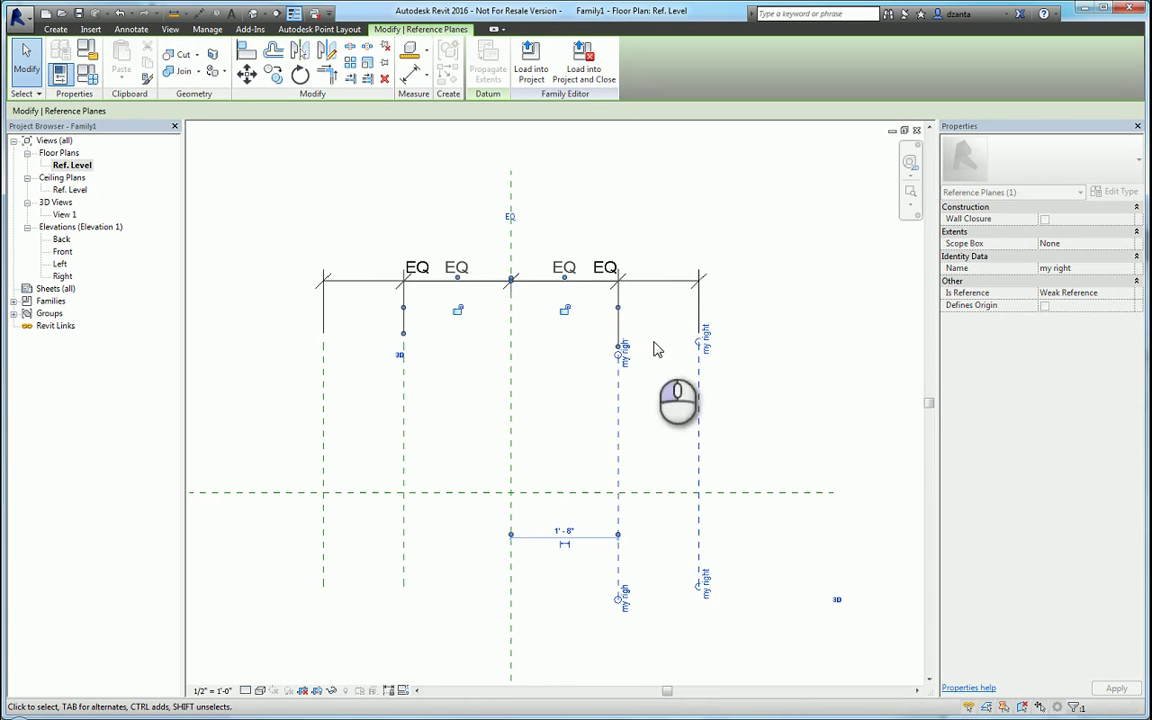
{"action": "left_click", "coordinate": [740, 265]}
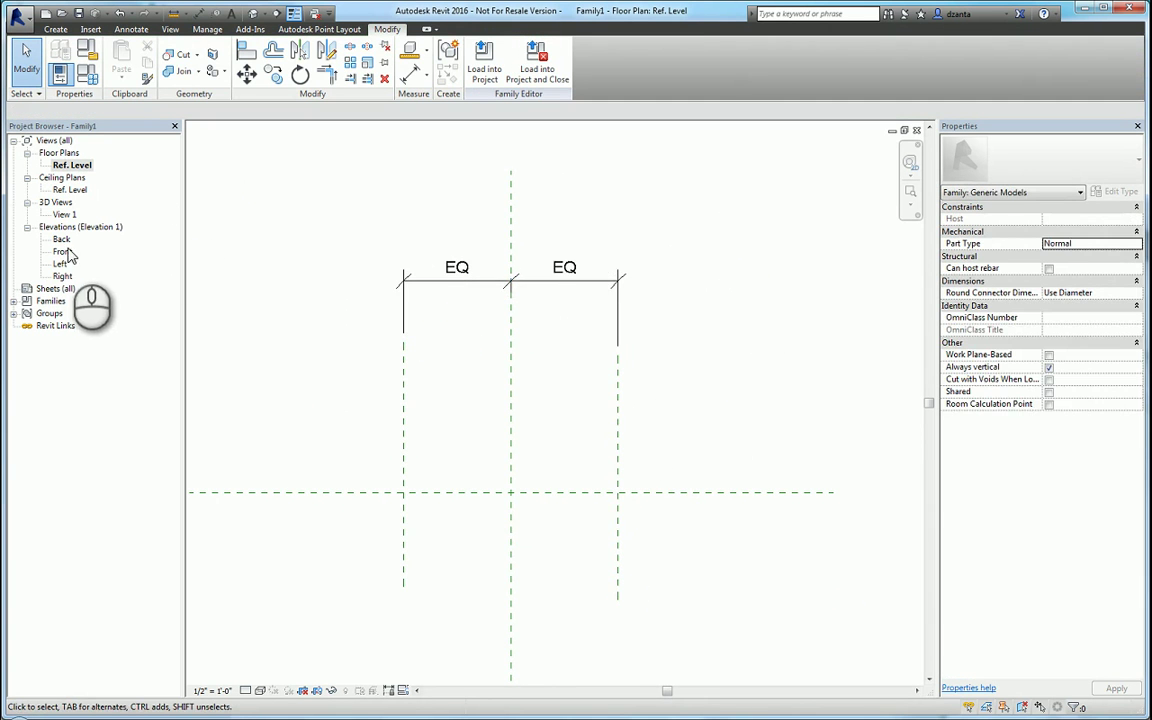
{"action": "left_click", "coordinate": [62, 251]}
{"action": "double_click", "coordinate": [62, 251]}
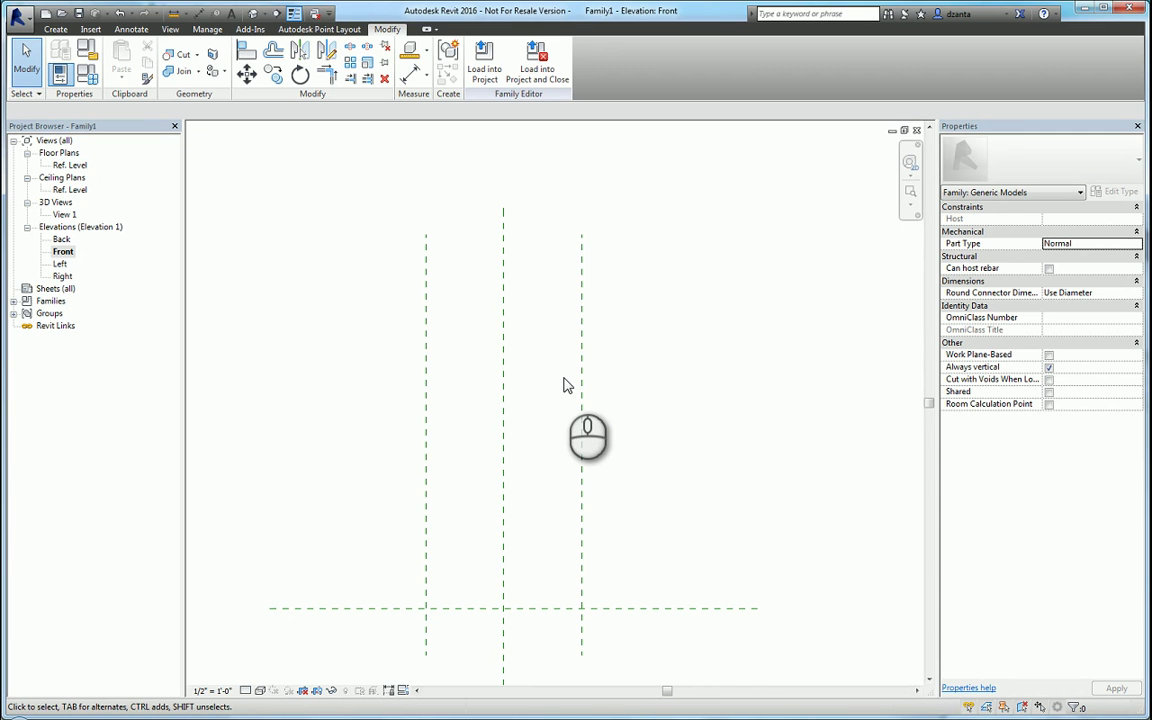
{"action": "double_click", "coordinate": [71, 164]}
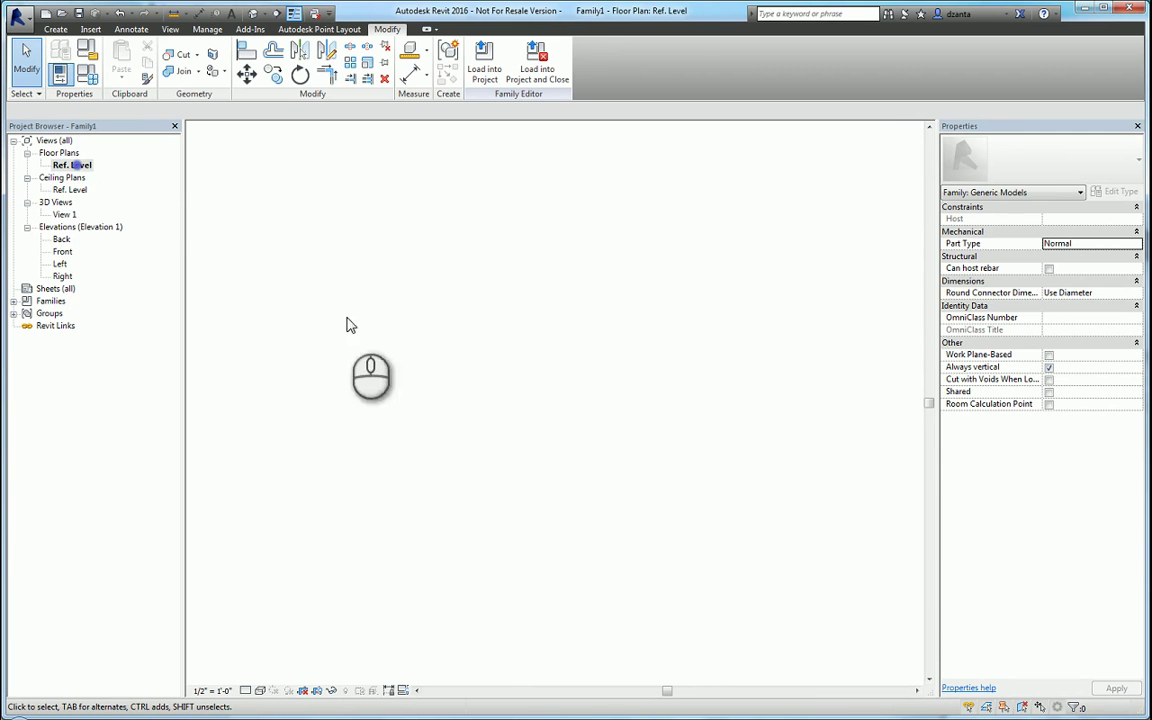
{"action": "middle_click_drag", "start_coordinate": [674, 388], "coordinate": [733, 376]}
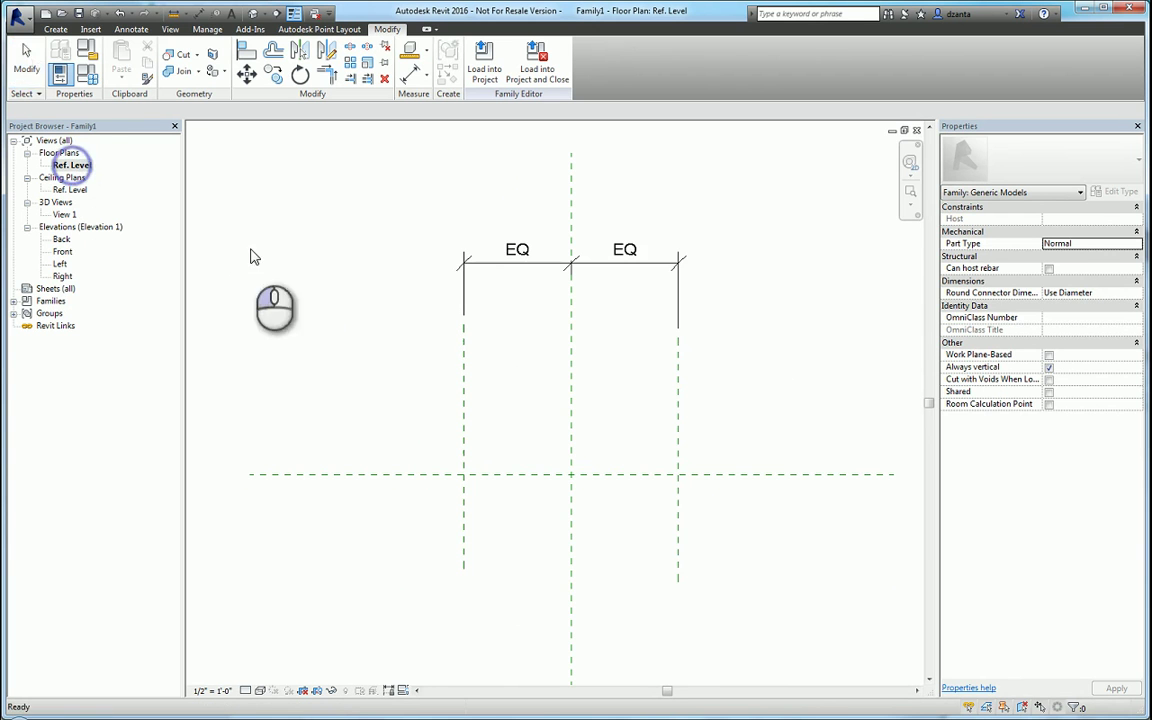
Draw a reference line from the centre-plane intersection up and to the right at about 36°
{"action": "middle_click", "coordinate": [380, 289]}
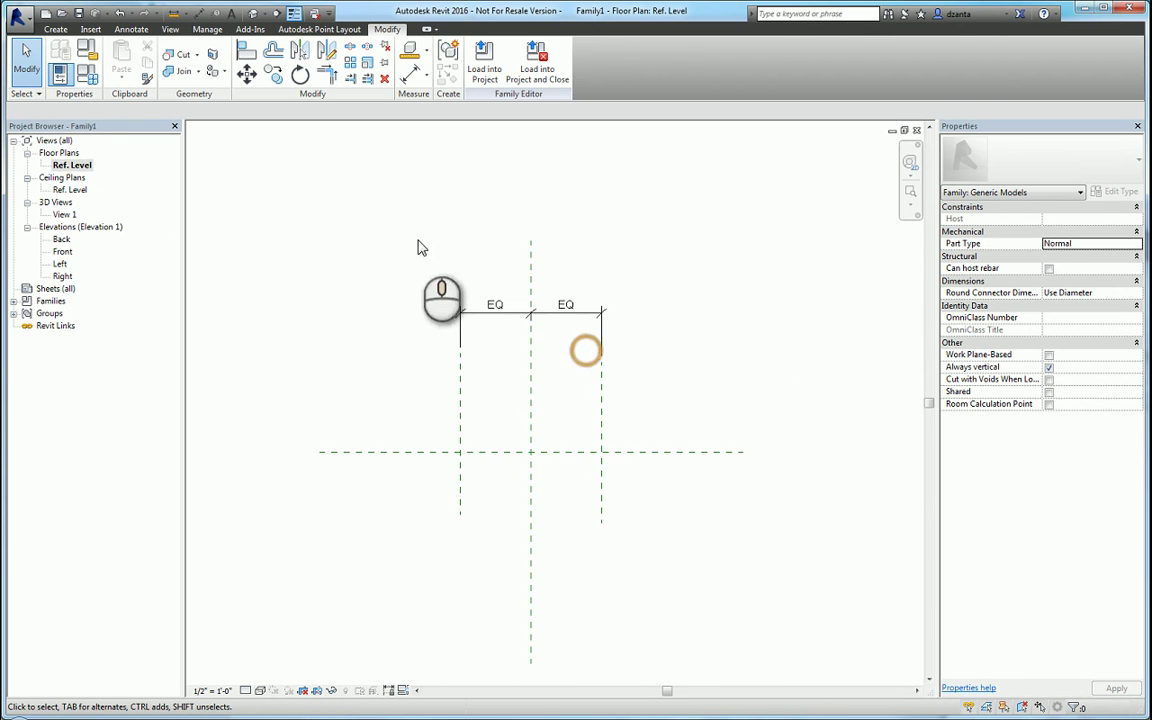
{"action": "left_click", "coordinate": [60, 31]}
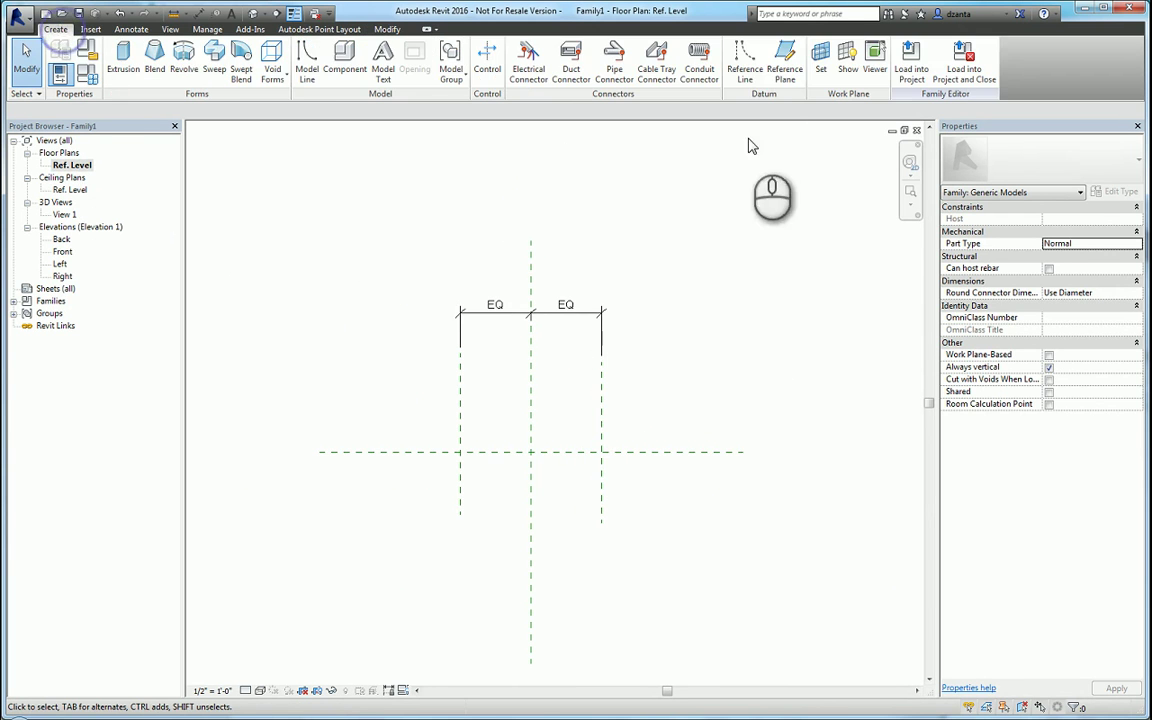
{"action": "left_click", "coordinate": [741, 70]}
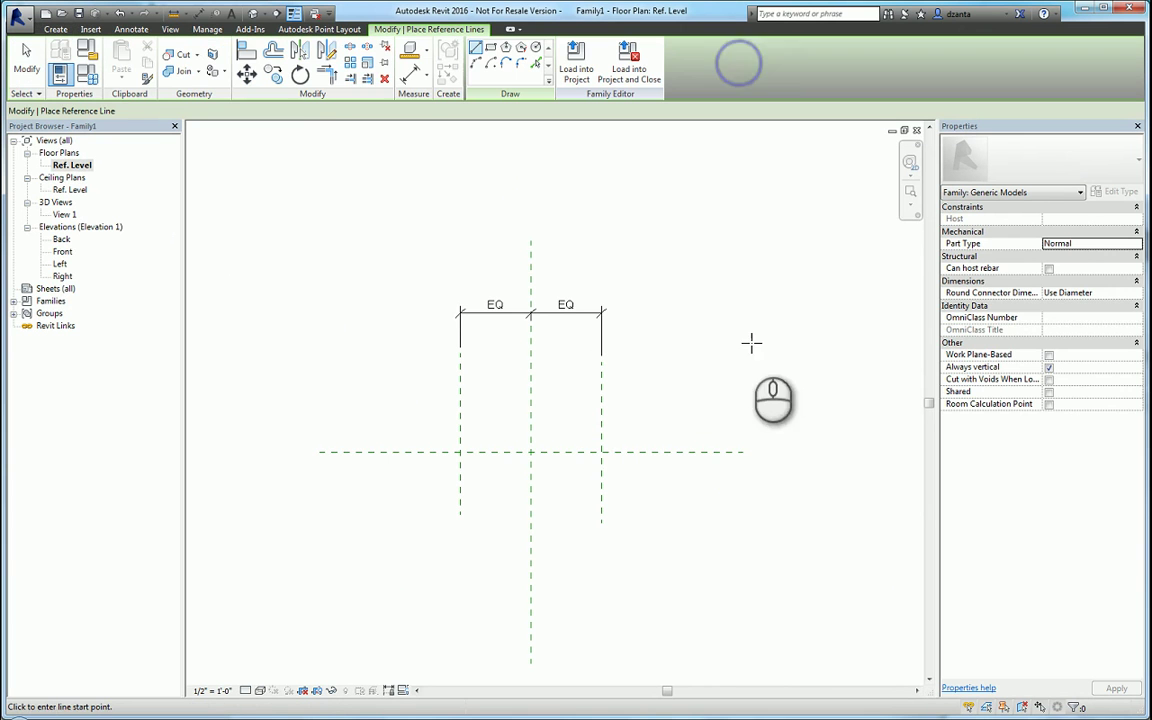
{"action": "left_click", "coordinate": [530, 452]}
{"action": "left_click", "coordinate": [684, 342]}
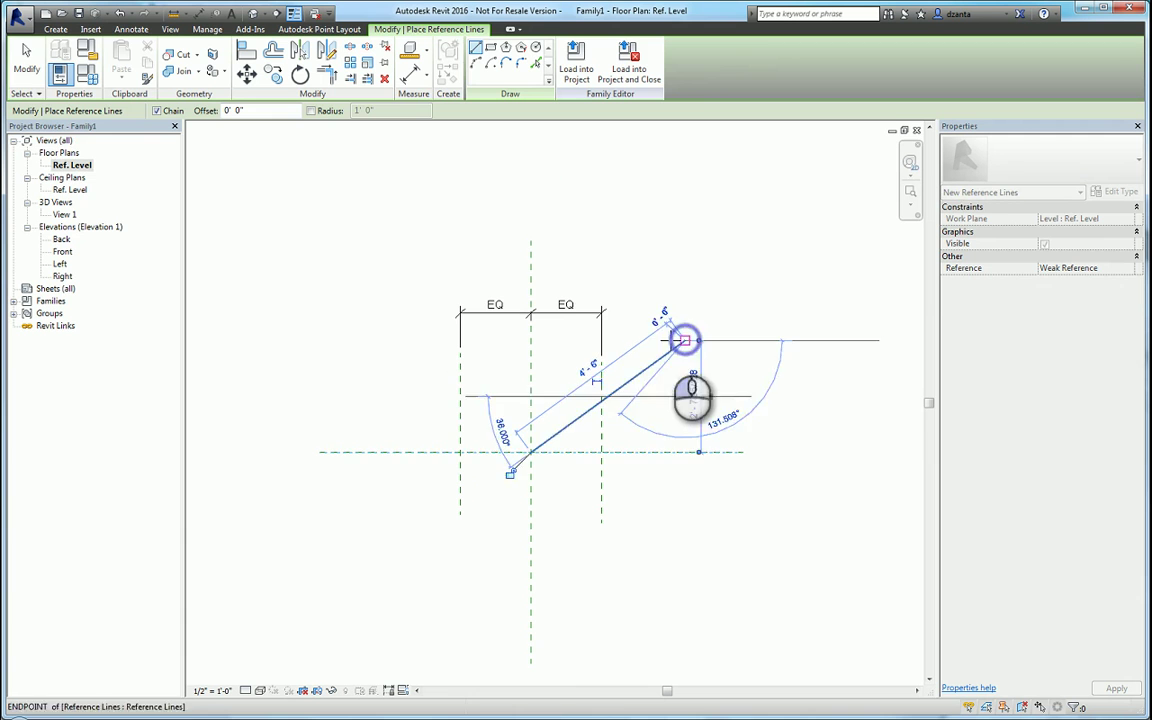
{"action": "left_click", "coordinate": [27, 62]}
{"action": "scroll", "coordinate": [522, 368], "scroll_direction": "up", "scroll_amount": 2}
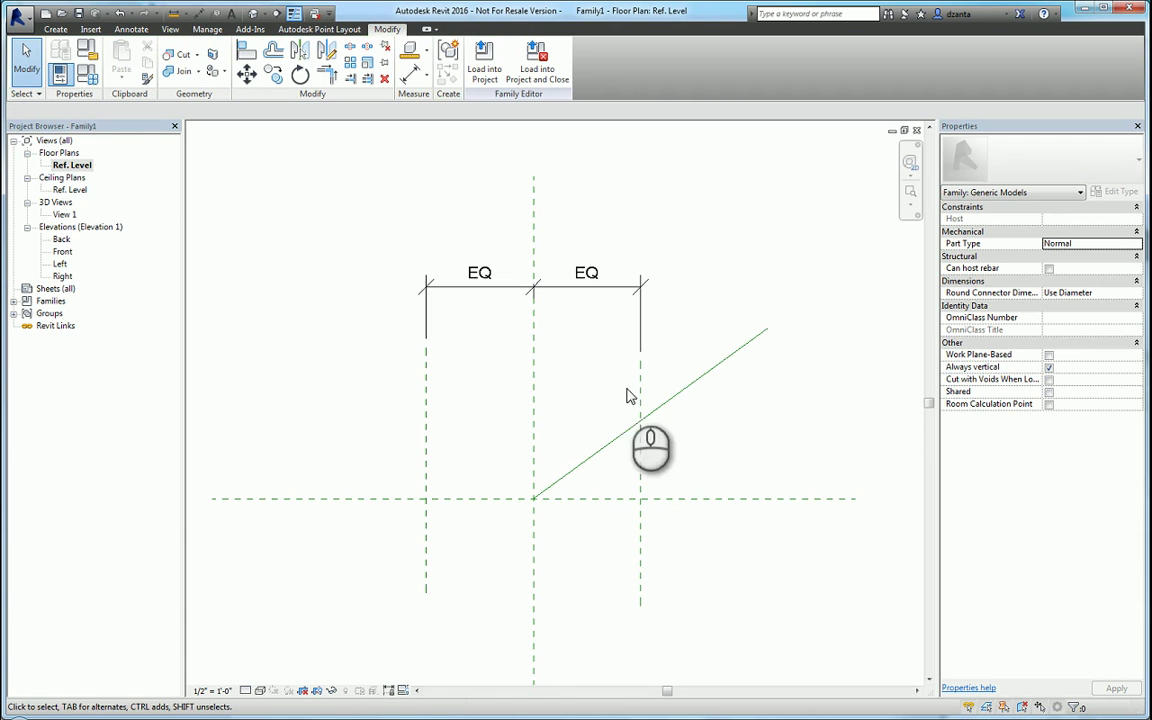
{"action": "left_click", "coordinate": [763, 500]}
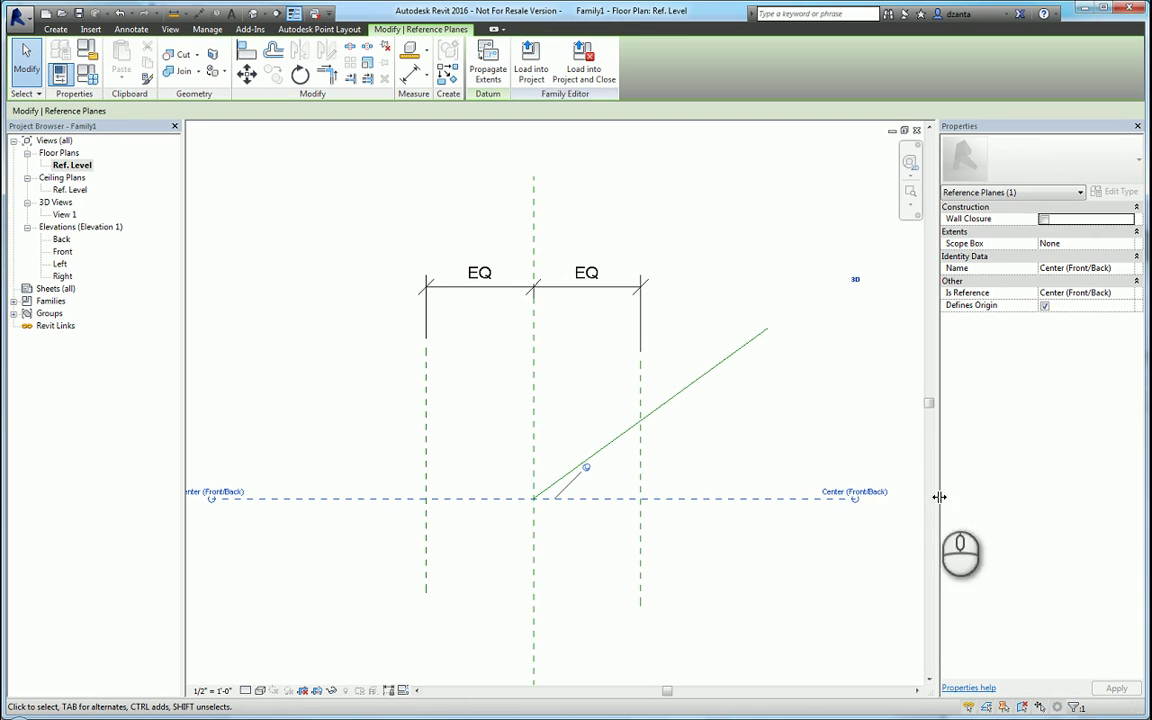
{"action": "left_click", "coordinate": [848, 381]}
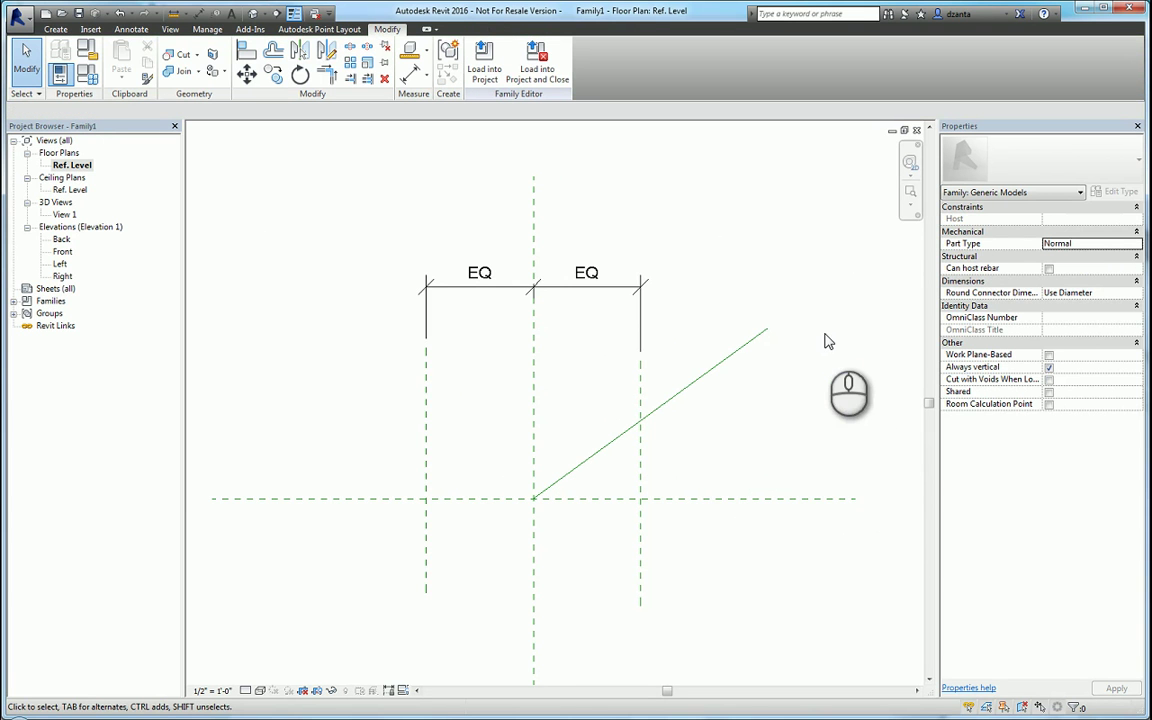
{"action": "left_click", "coordinate": [650, 414]}
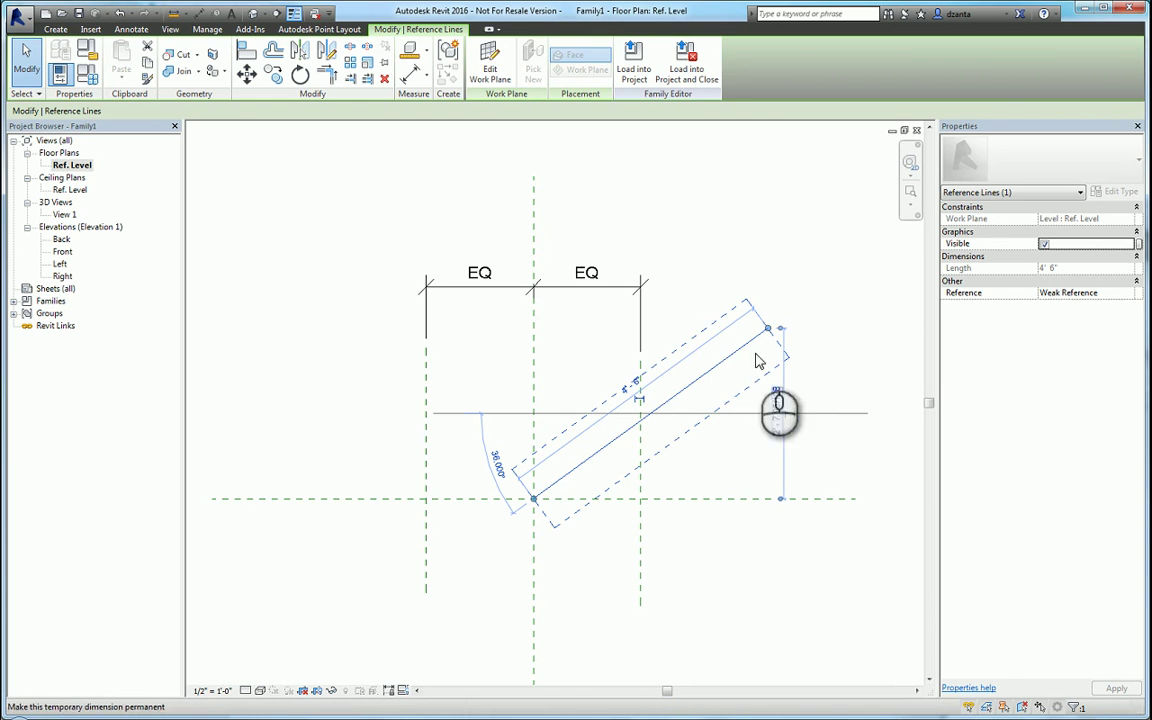
Place a 36.00° angular dimension between the reference line and the horizontal centre plane
{"action": "left_click", "coordinate": [797, 244]}
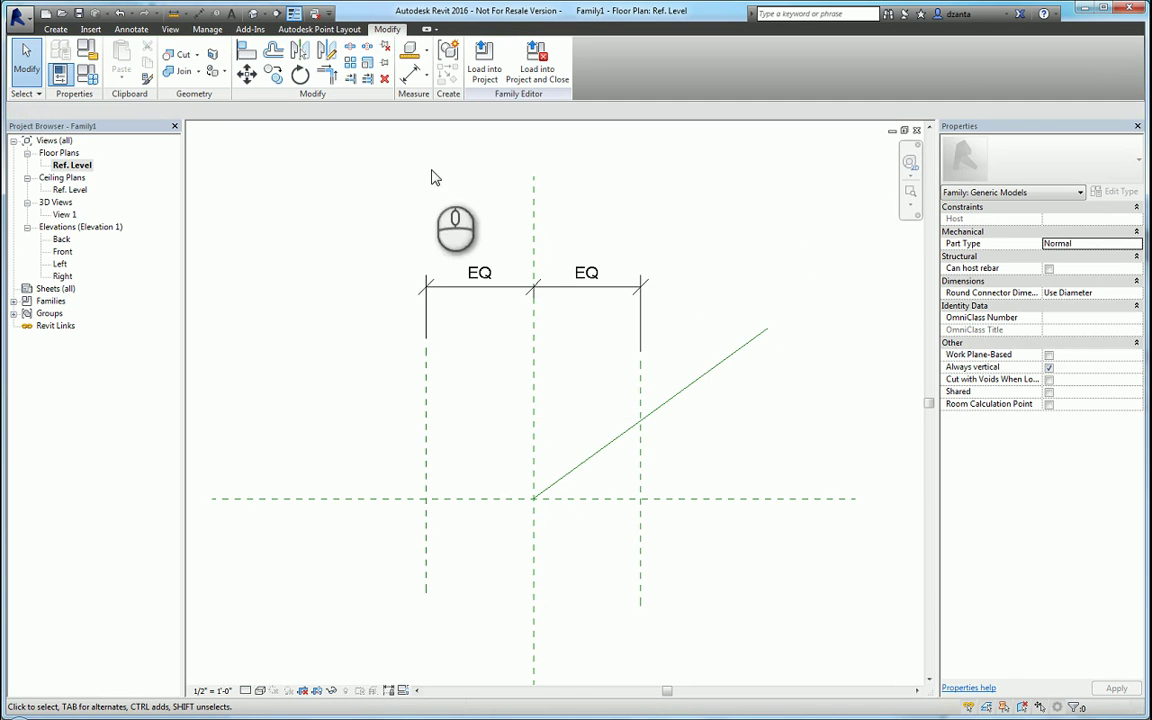
{"action": "left_click", "coordinate": [131, 29]}
{"action": "left_click", "coordinate": [96, 60]}
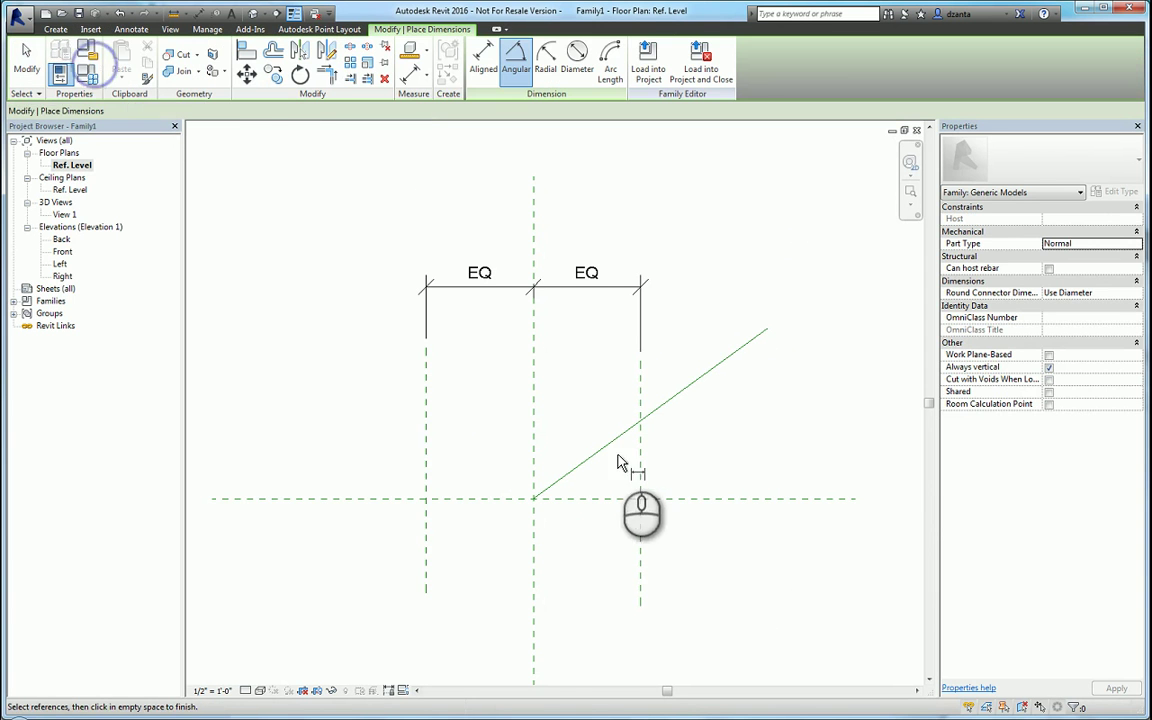
{"action": "left_click", "coordinate": [607, 447]}
{"action": "left_click", "coordinate": [625, 497]}
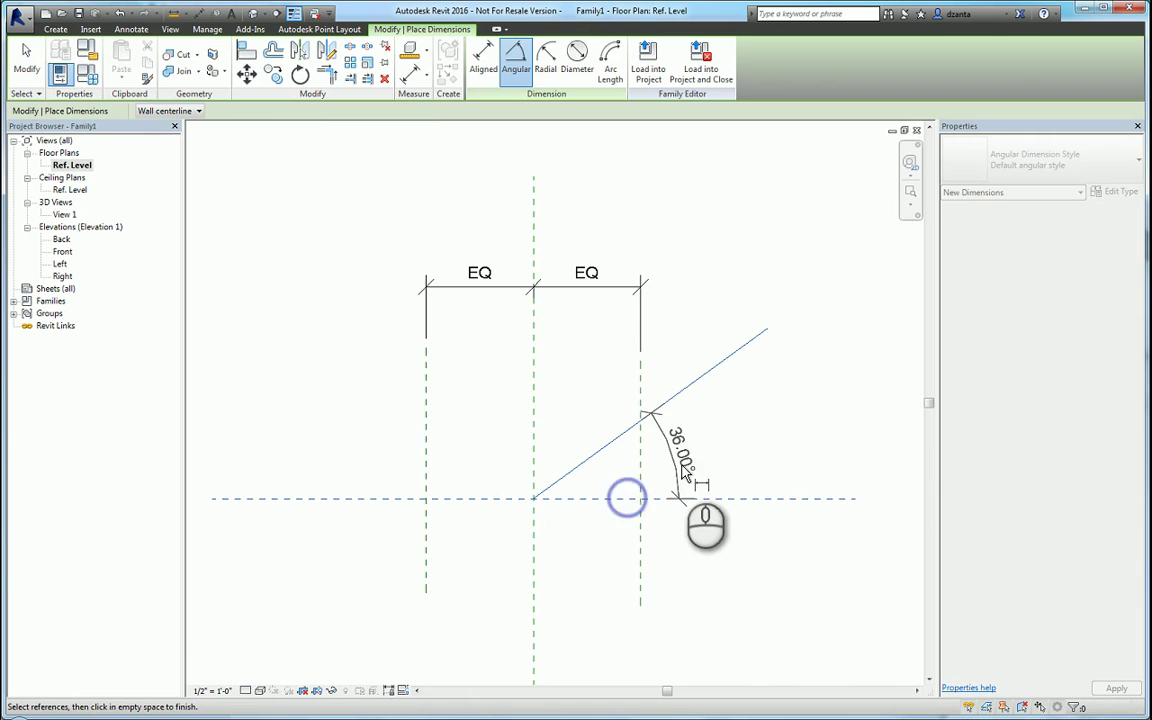
{"action": "left_click", "coordinate": [686, 463]}
{"action": "key", "text": "Escape"}
Label the angle dimension with a new parameter named door swing
{"action": "left_click", "coordinate": [689, 444]}
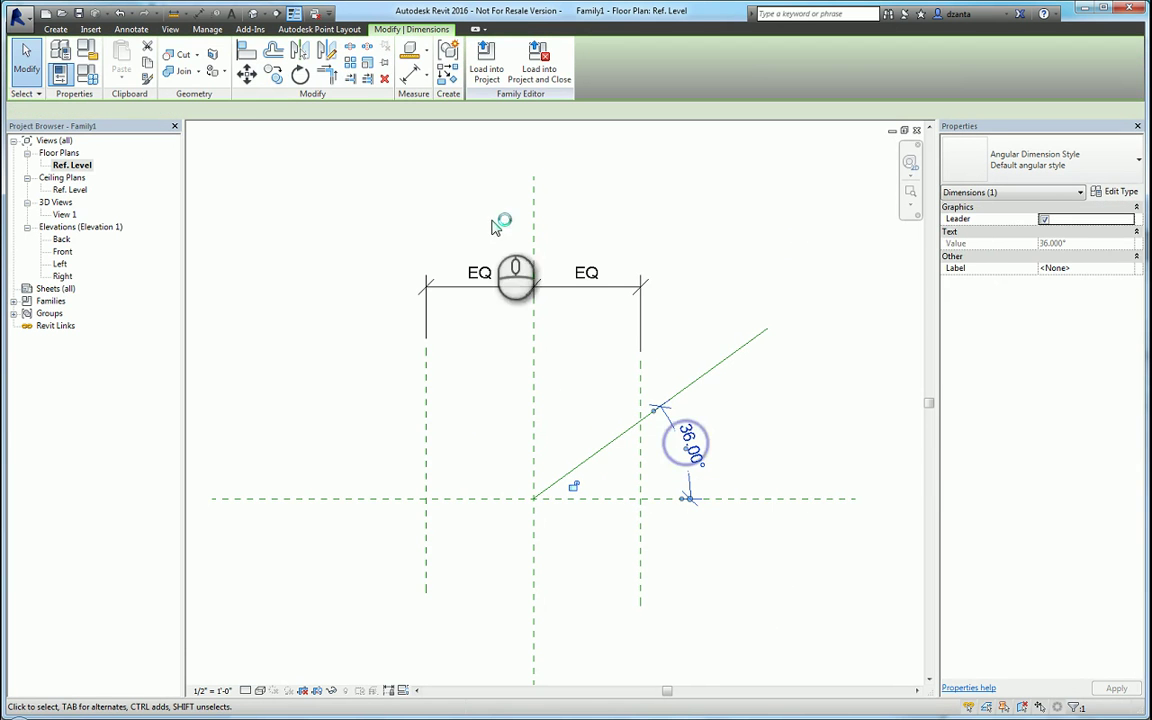
{"action": "left_click", "coordinate": [321, 111]}
{"action": "left_click", "coordinate": [329, 133]}
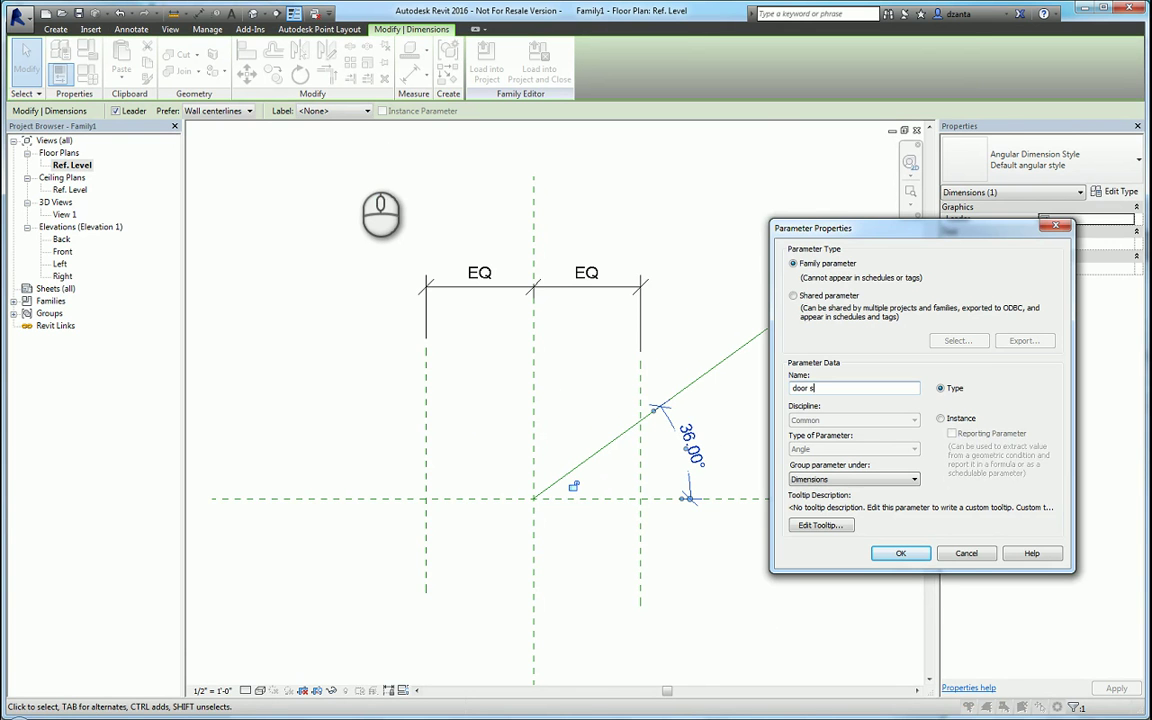
{"action": "left_click", "coordinate": [899, 553]}
{"action": "left_click", "coordinate": [775, 584]}
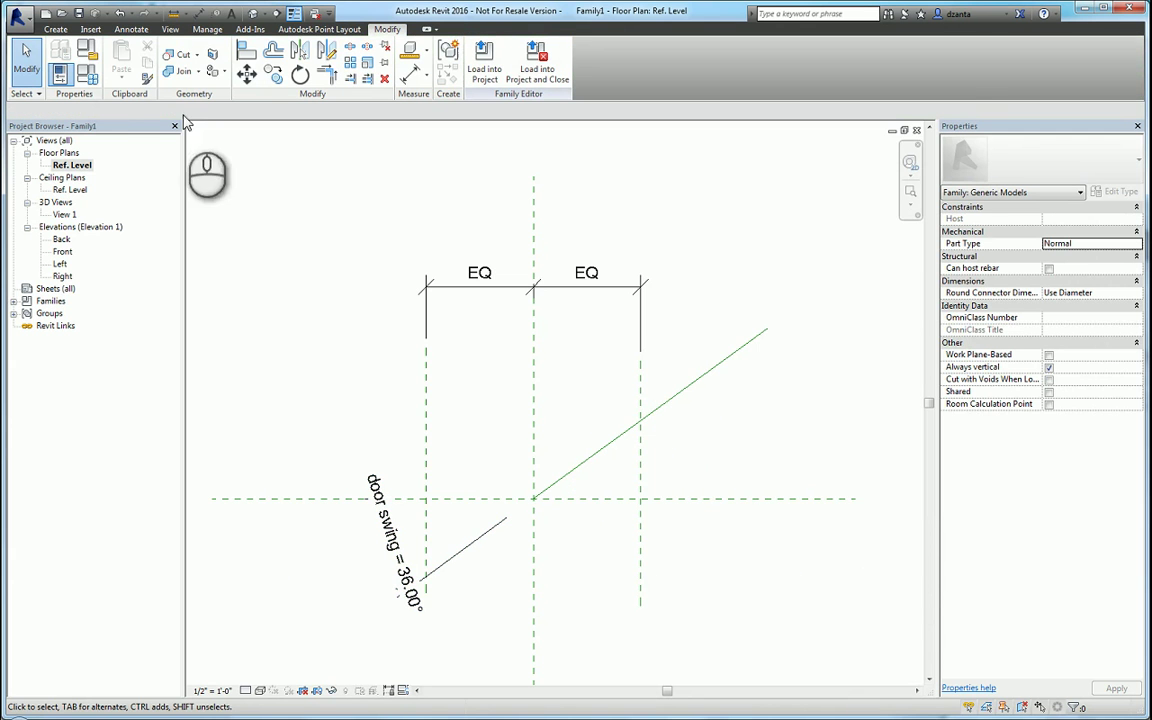
Set the door swing value to 23 in Family Types
{"action": "left_click", "coordinate": [85, 78]}
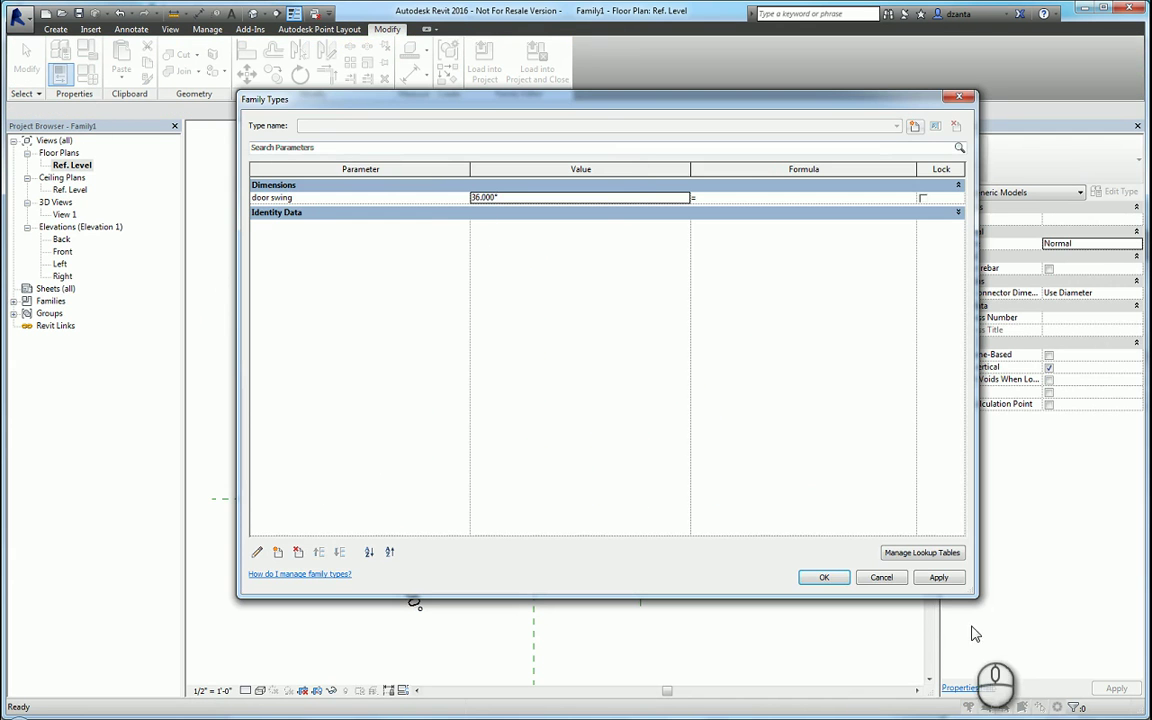
{"action": "left_click_drag", "start_coordinate": [979, 598], "coordinate": [869, 622]}
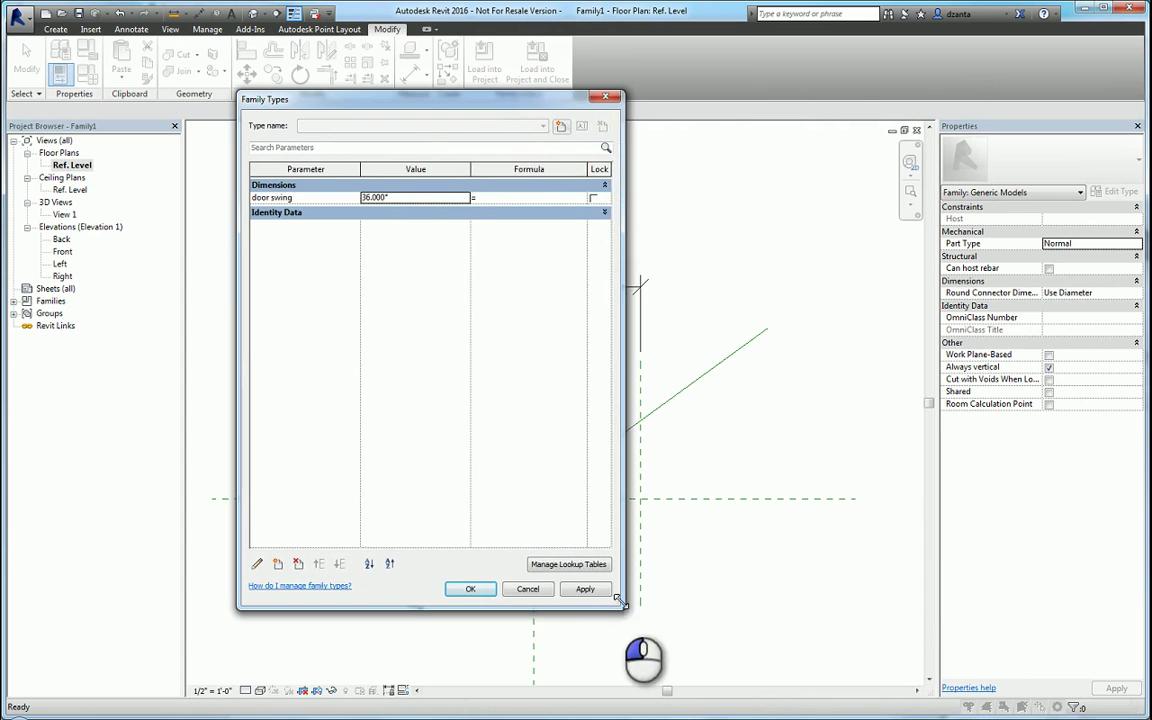
{"action": "left_click_drag", "start_coordinate": [617, 600], "coordinate": [603, 592]}
{"action": "left_click_drag", "start_coordinate": [429, 97], "coordinate": [230, 66]}
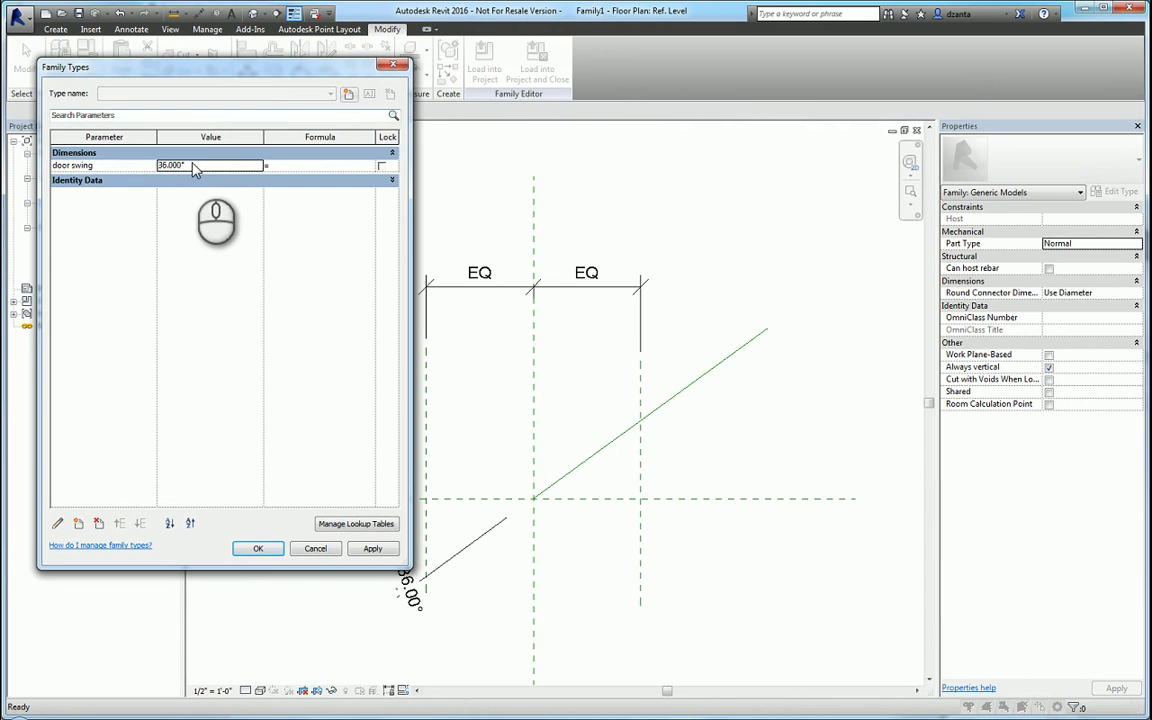
{"action": "type", "text": "23"}
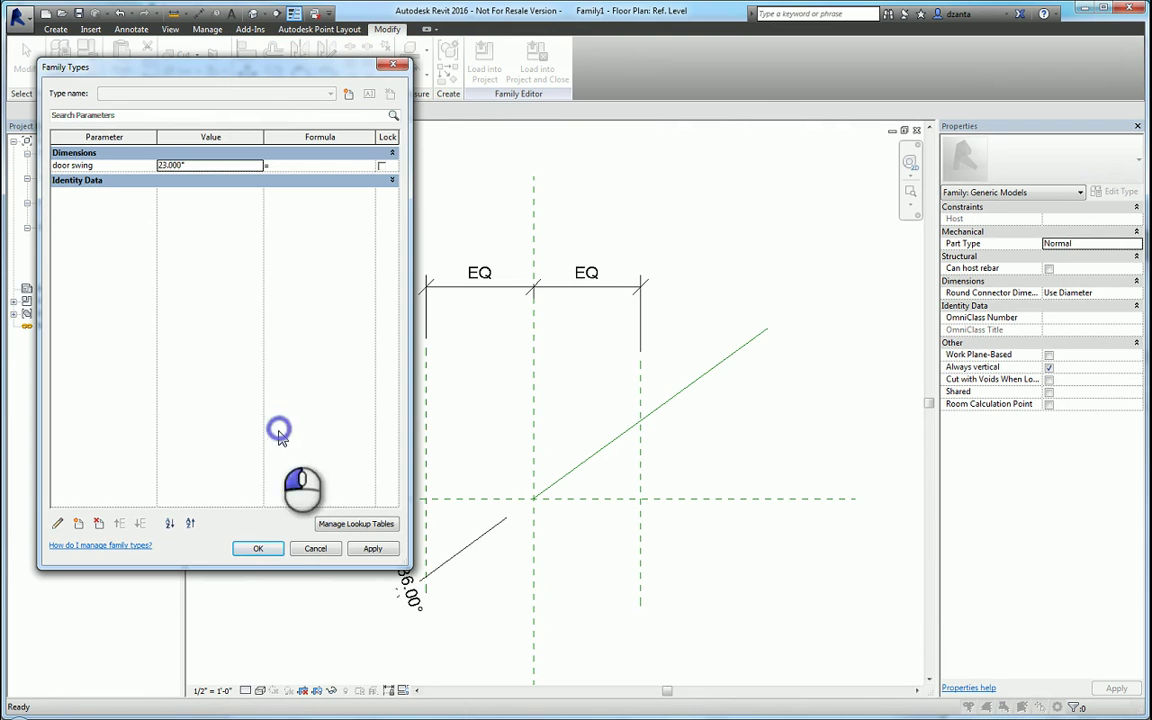
{"action": "left_click", "coordinate": [262, 549]}
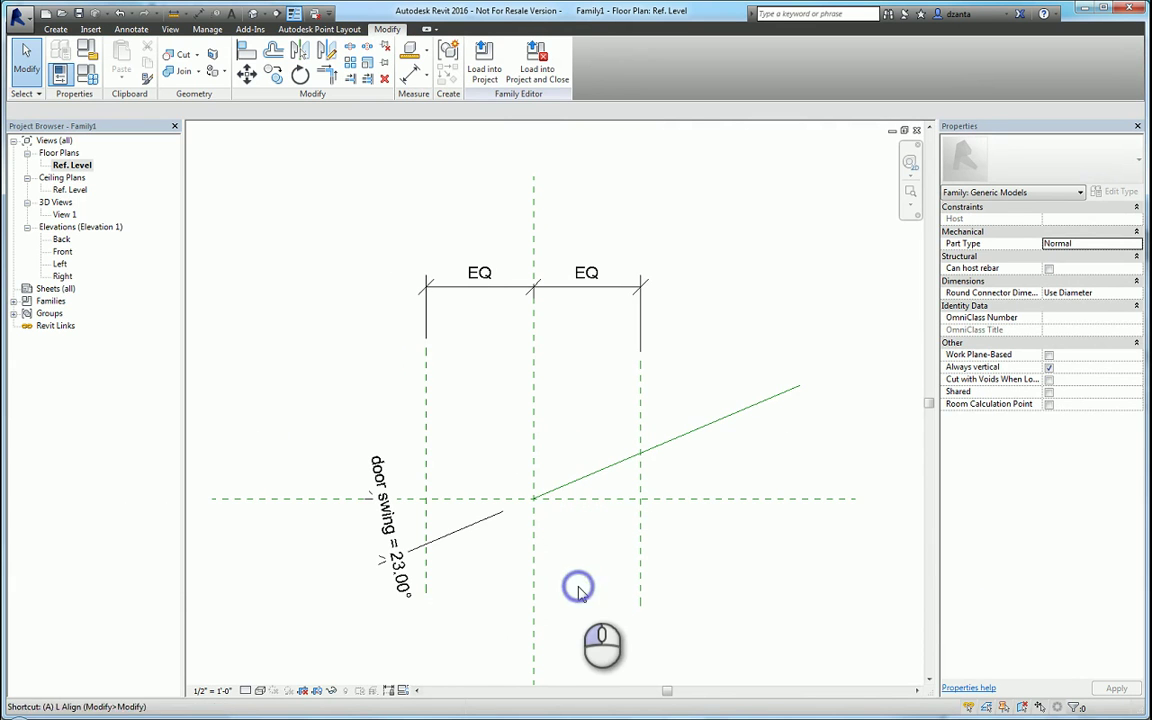
Align the reference line's start to the Center (Front/Back) plane and lock it
{"action": "key", "text": "l"}
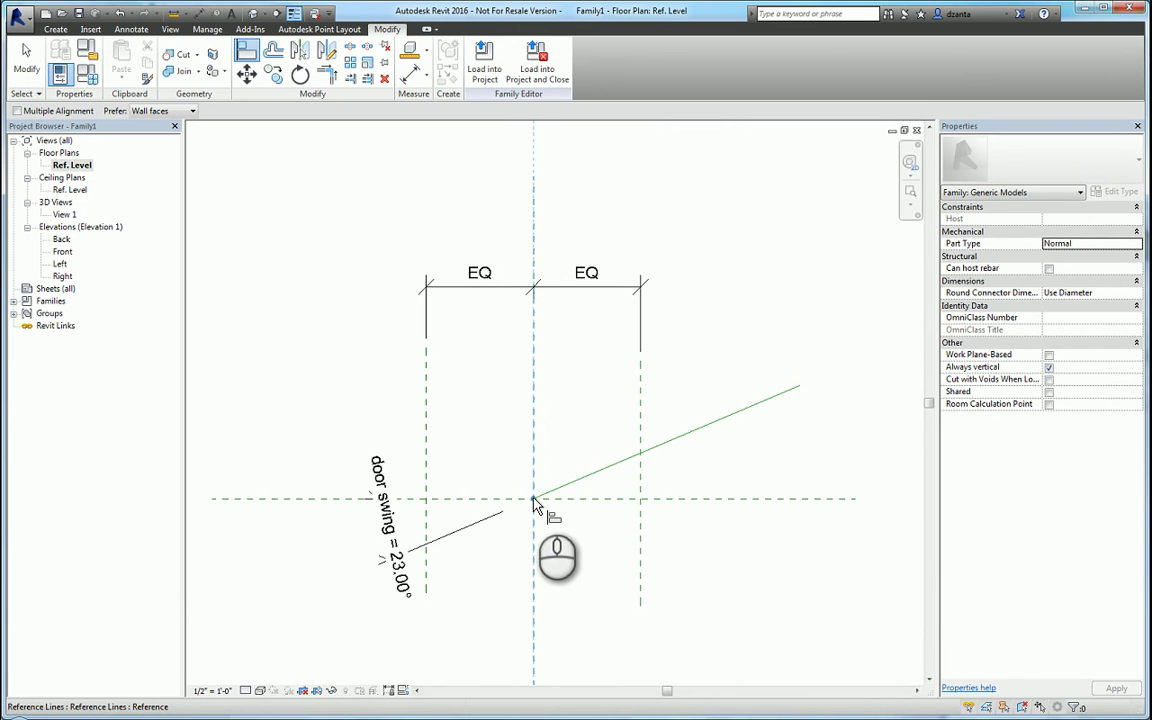
{"action": "left_click", "coordinate": [533, 499]}
{"action": "left_click", "coordinate": [581, 499]}
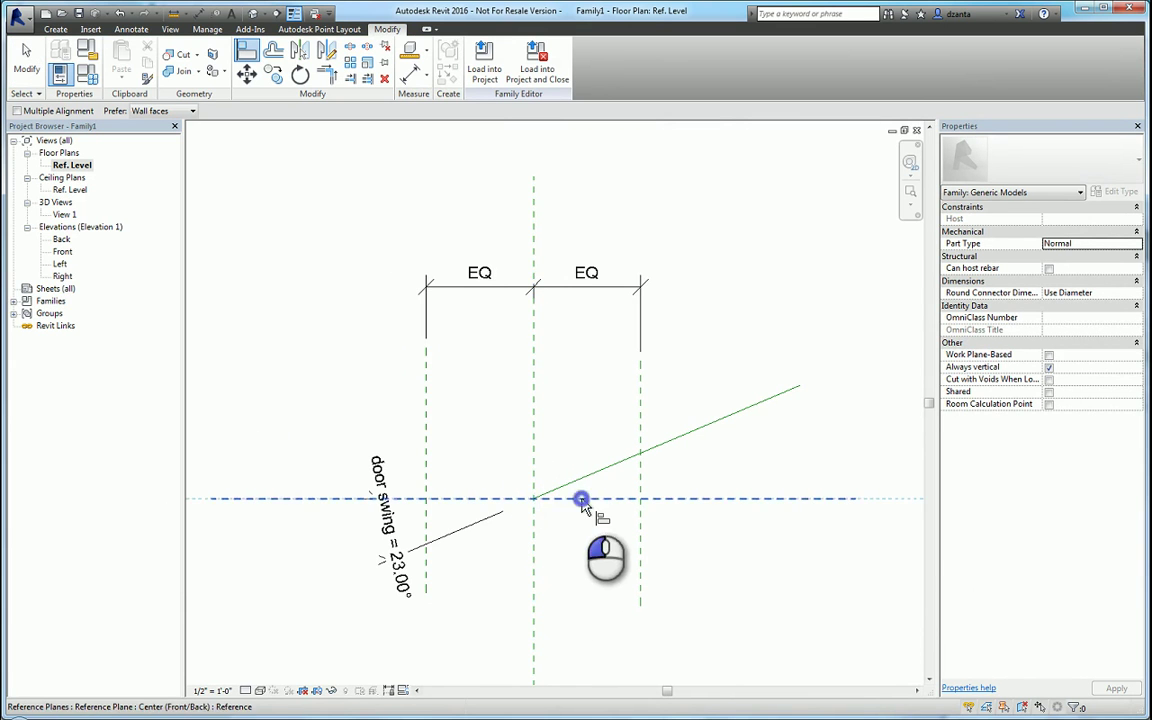
{"action": "left_click", "coordinate": [534, 499]}
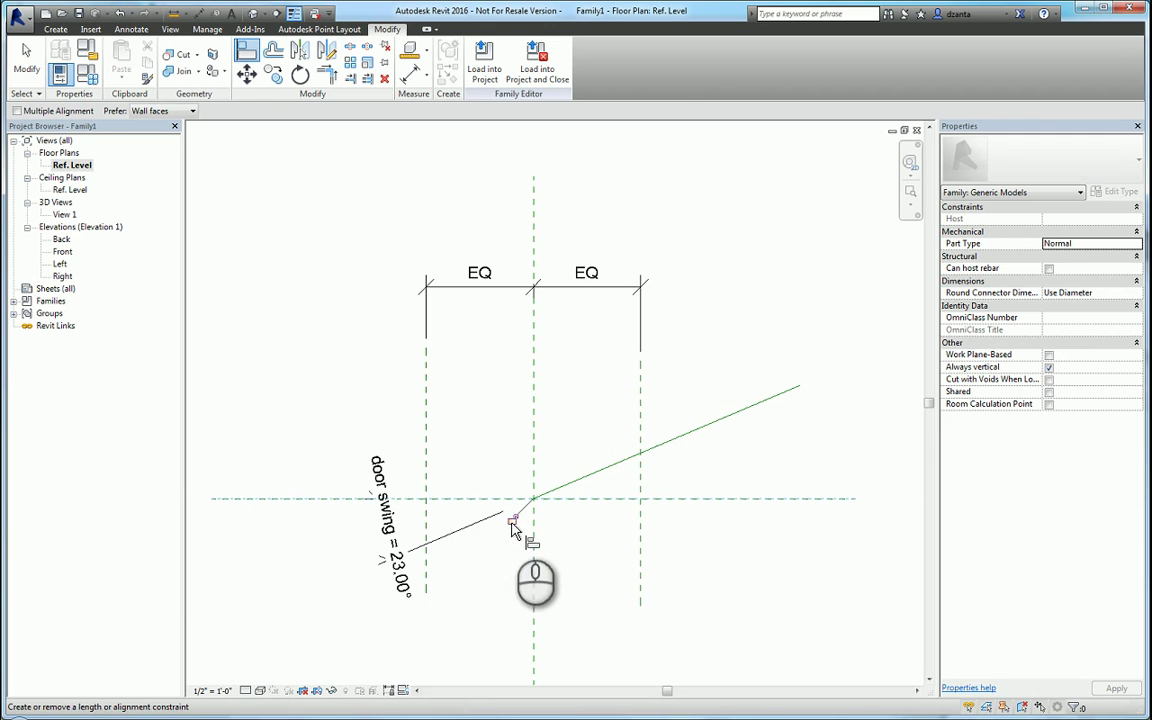
{"action": "left_click", "coordinate": [27, 58]}
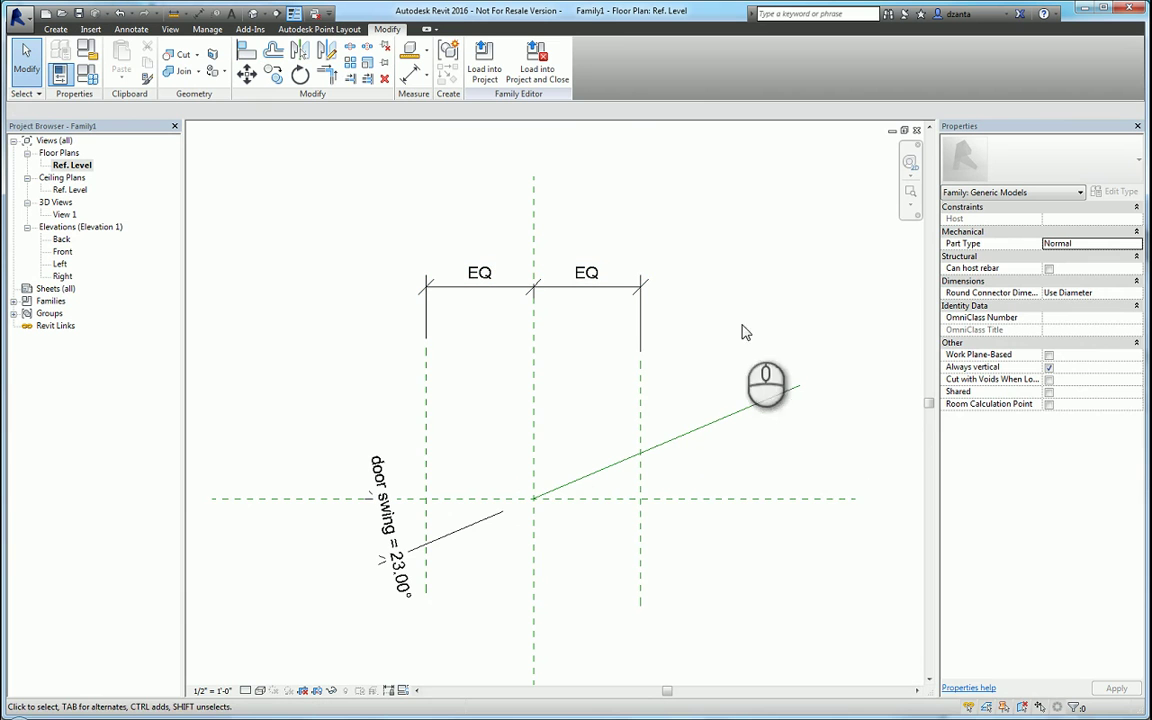
Flex the reference line by changing its angle to 68°
{"action": "left_click", "coordinate": [756, 402]}
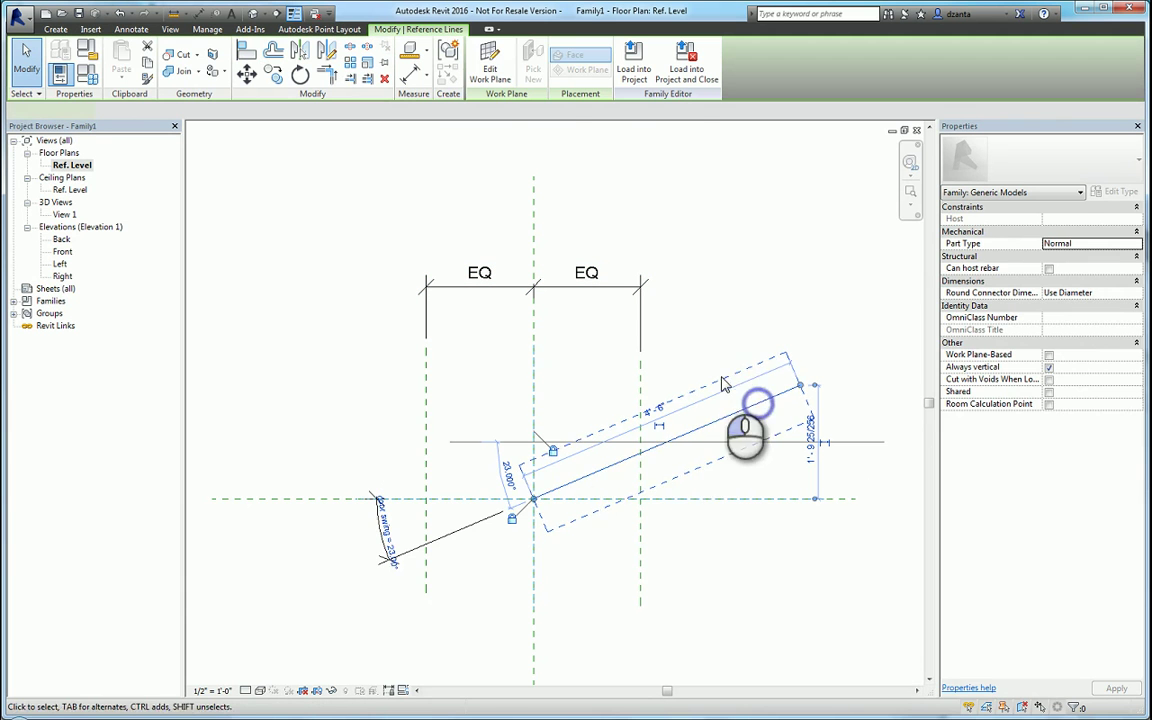
{"action": "left_click", "coordinate": [388, 533]}
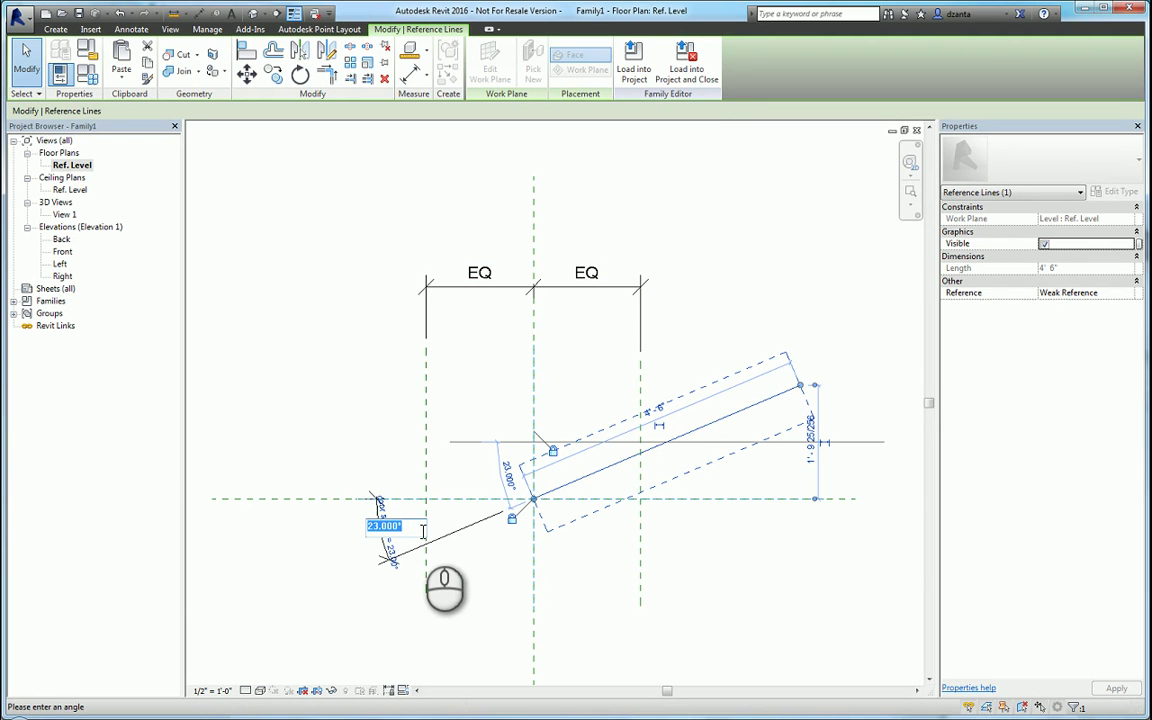
{"action": "key", "text": "Return"}
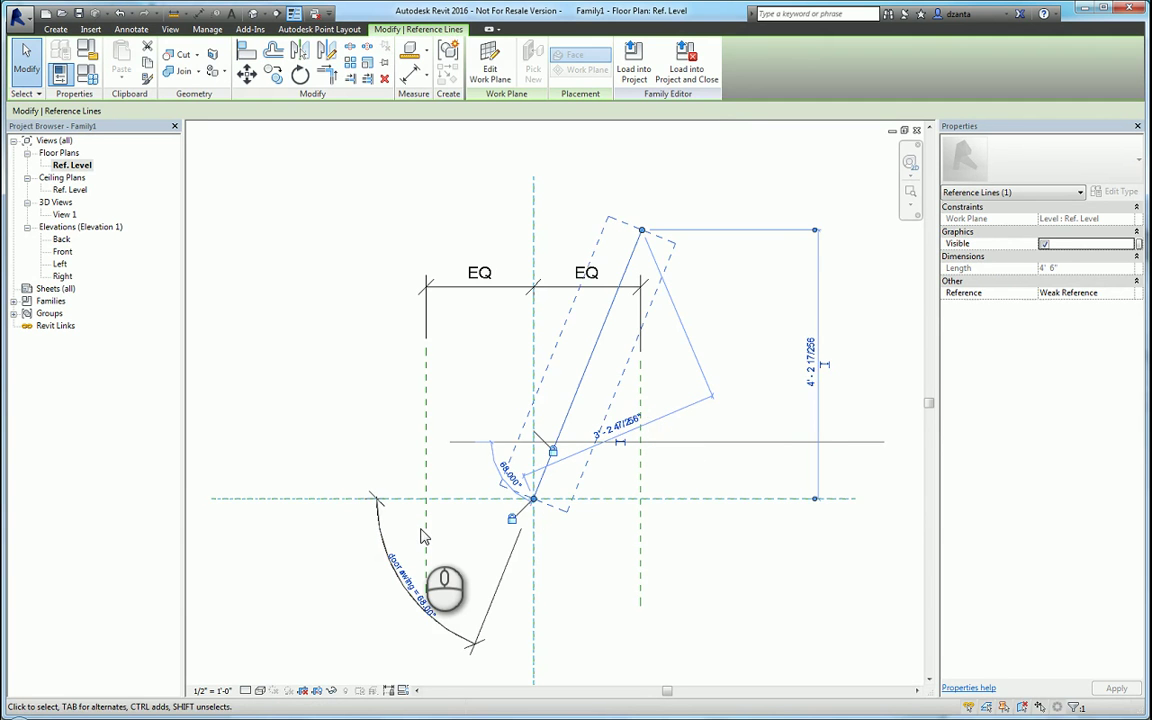
{"action": "left_click", "coordinate": [728, 588]}
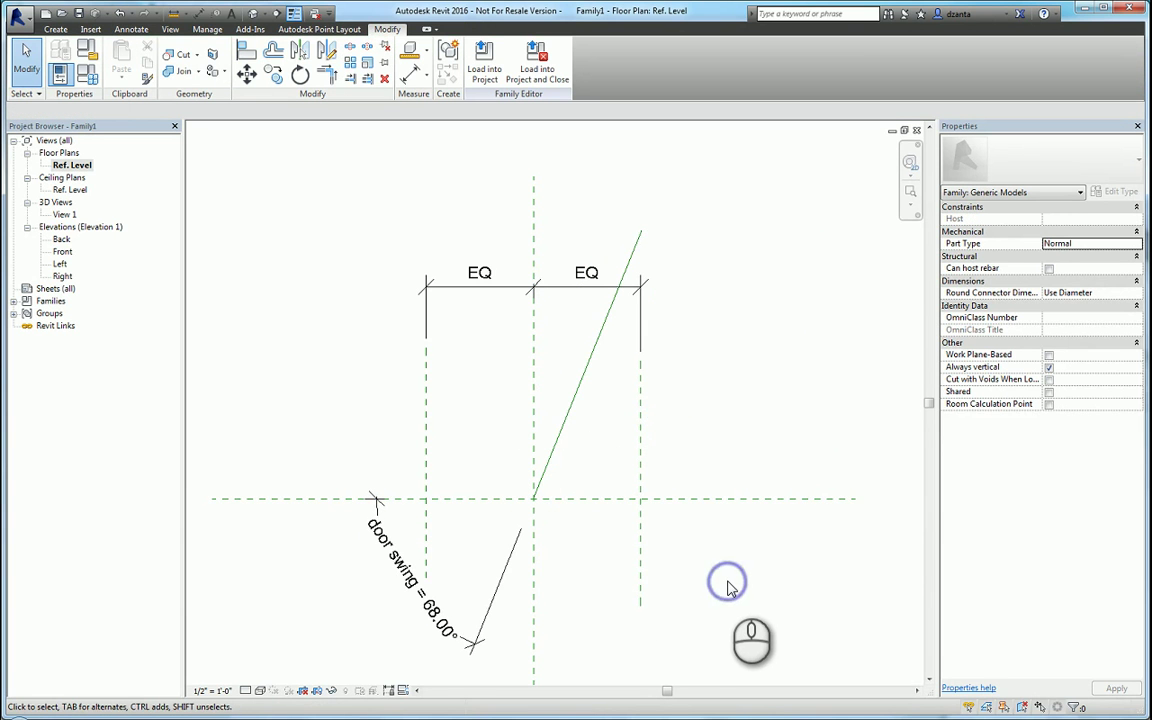